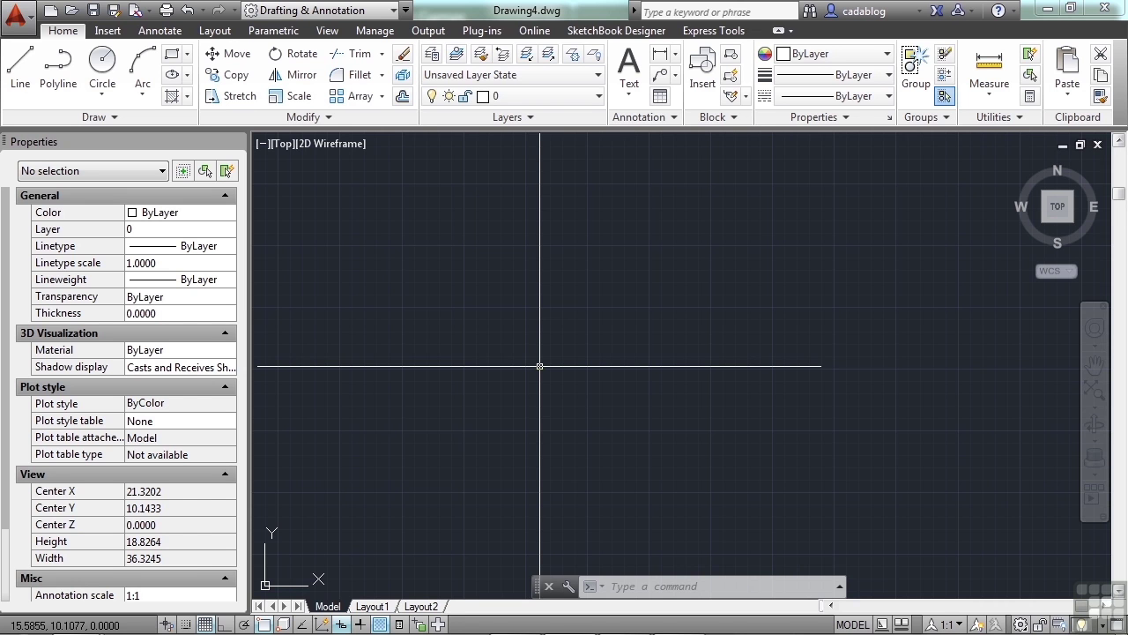
Step: Open the drawing Attributed Block Example.dwg
{"action": "type", "text": "opt"}
{"action": "key", "text": "Return"}
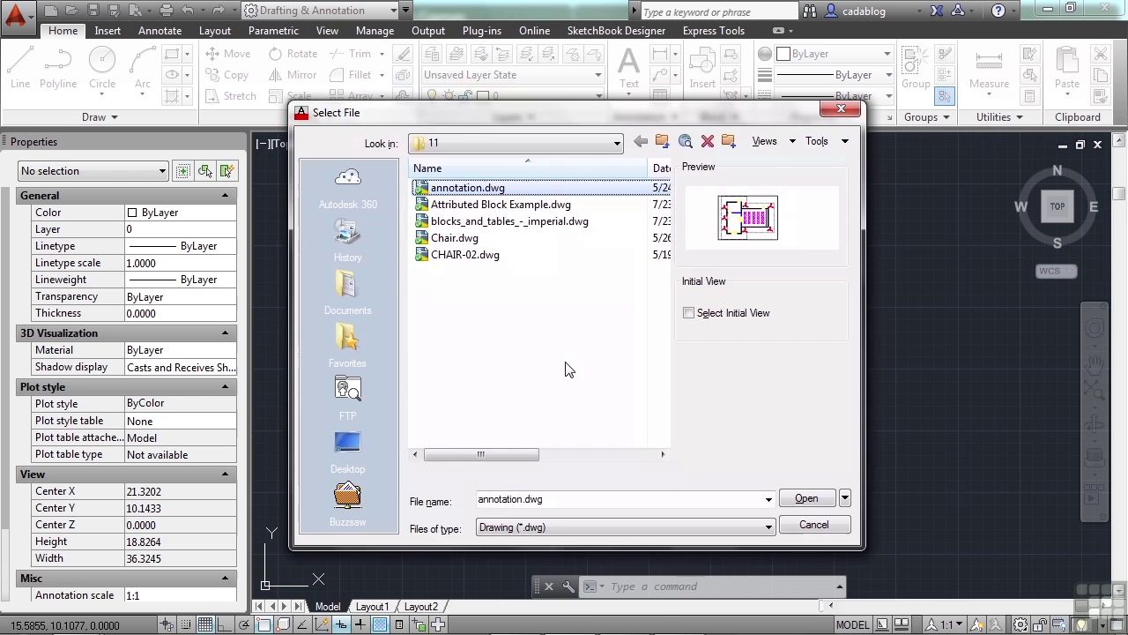
{"action": "left_click", "coordinate": [541, 205]}
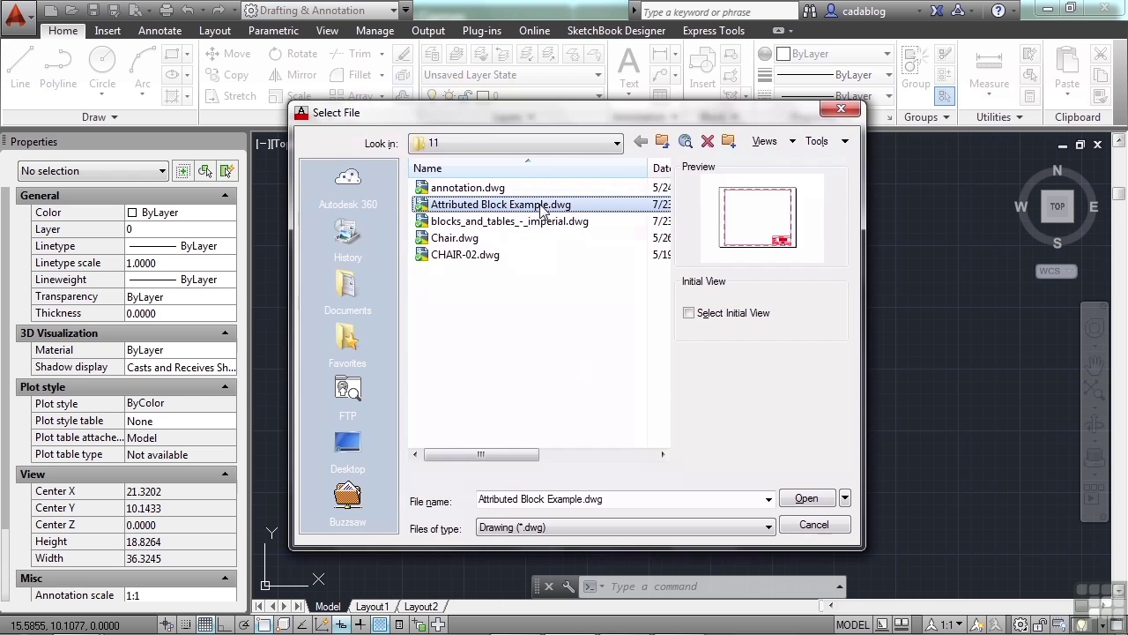
{"action": "left_click", "coordinate": [809, 497]}
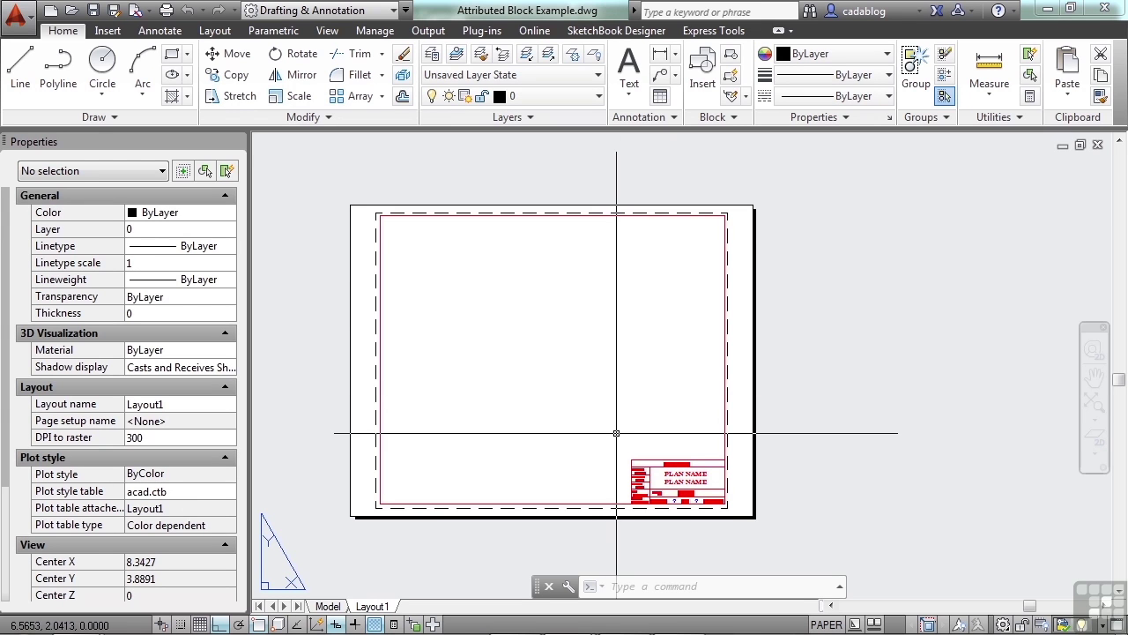
Step: Pan and zoom so the title block fills the view on Layout1
{"action": "middle_click_drag", "start_coordinate": [617, 443], "coordinate": [640, 397]}
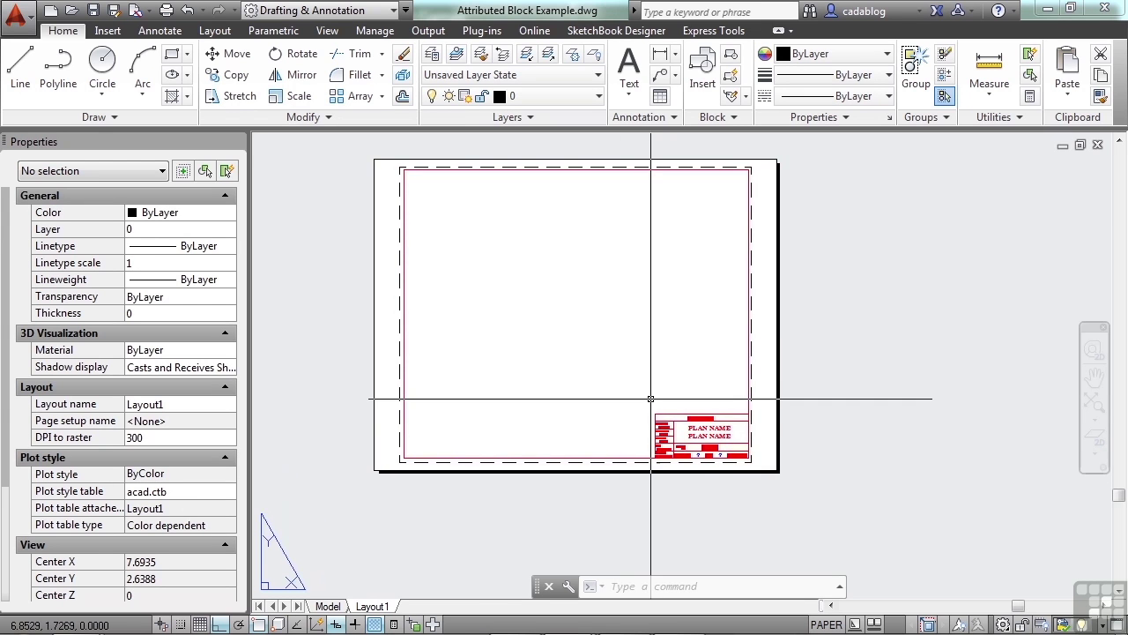
{"action": "scroll", "coordinate": [700, 463], "scroll_direction": "up", "scroll_amount": 8}
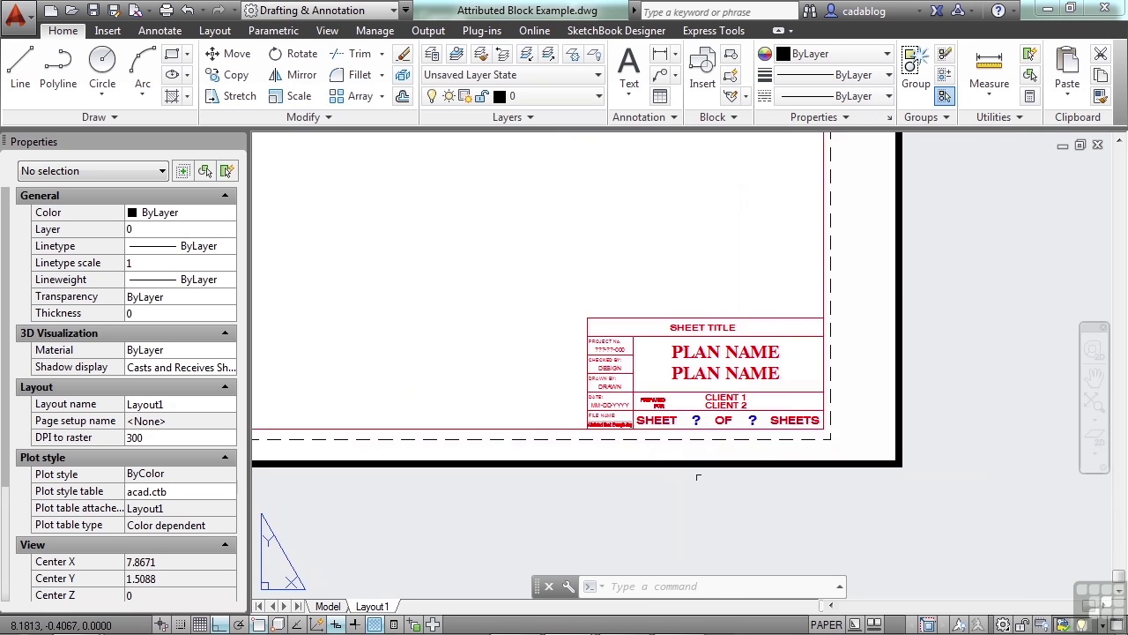
{"action": "middle_click_drag", "start_coordinate": [715, 404], "coordinate": [624, 228]}
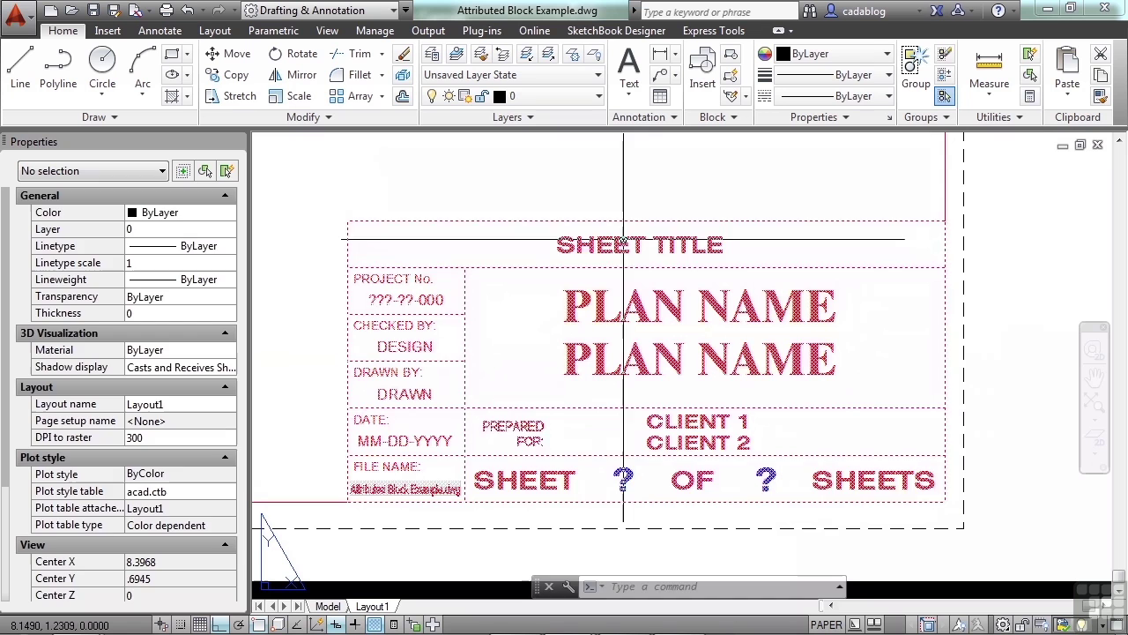
{"action": "left_click", "coordinate": [603, 269]}
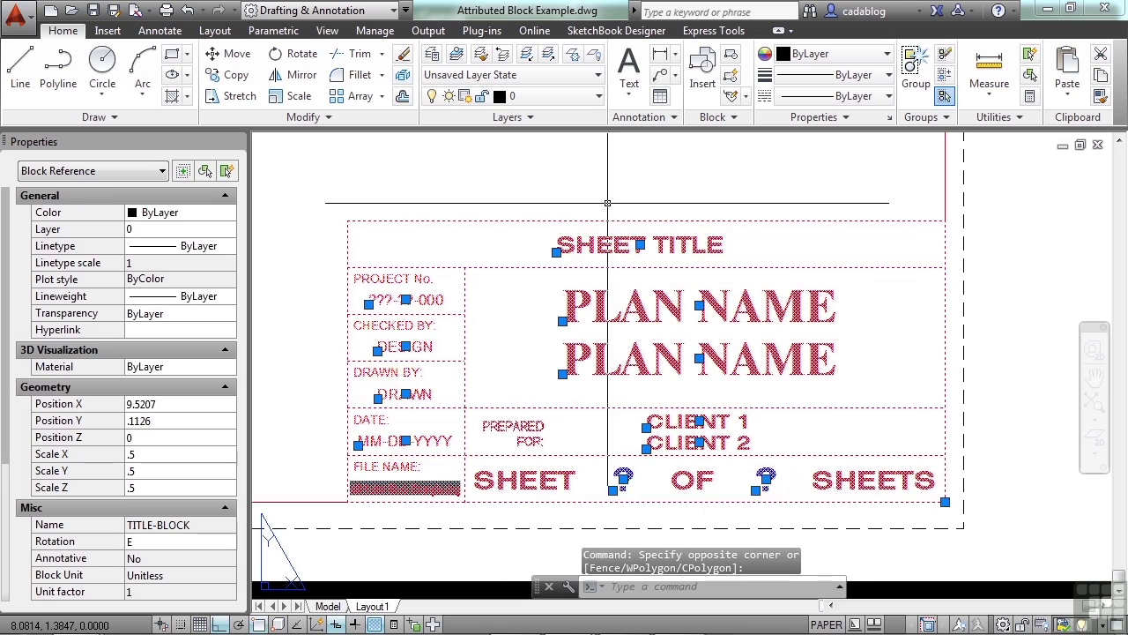
{"action": "key", "text": "Escape"}
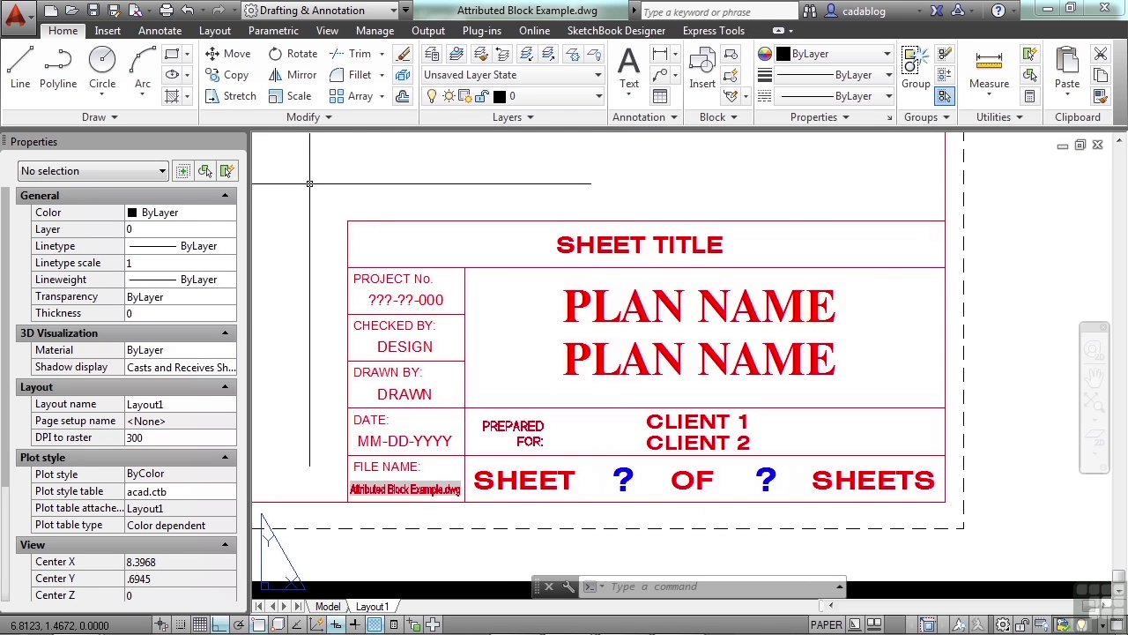
Step: Open the TITLE-BLOCK attributes, enlarge the editor to list every attribute, and move it left
{"action": "double_click", "coordinate": [570, 243]}
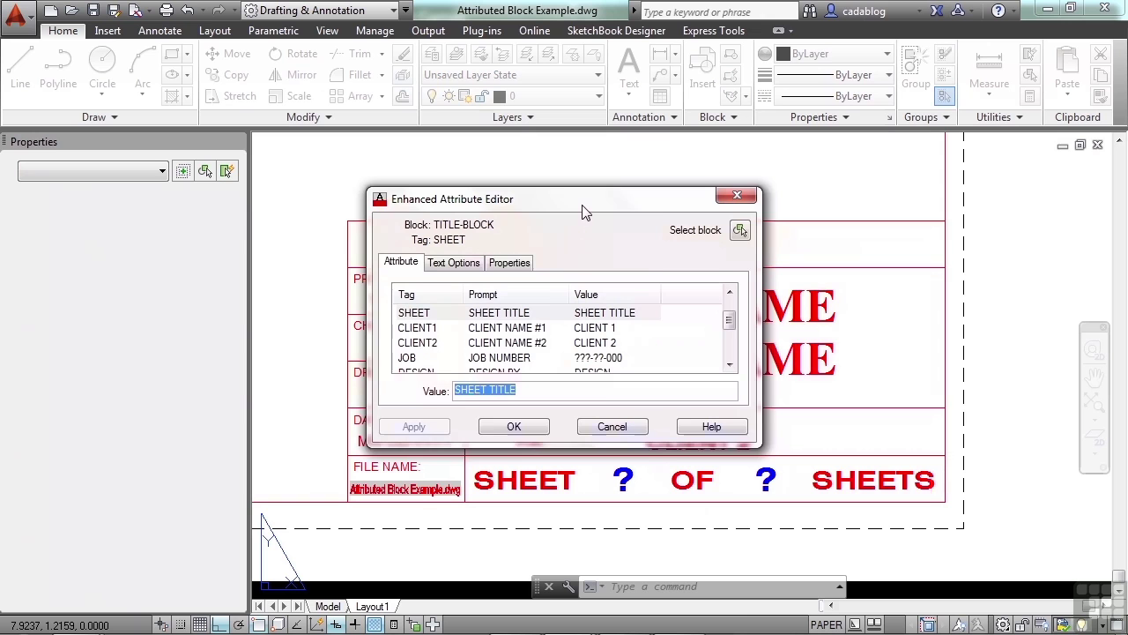
{"action": "left_click_drag", "start_coordinate": [582, 202], "coordinate": [586, 179]}
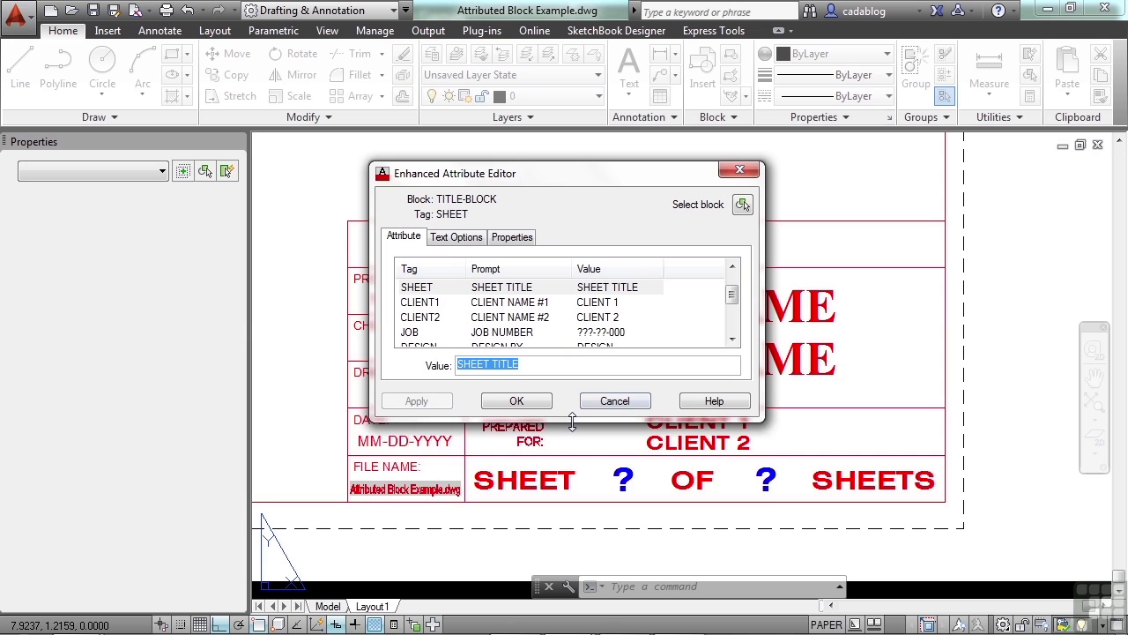
{"action": "left_click_drag", "start_coordinate": [567, 421], "coordinate": [568, 550]}
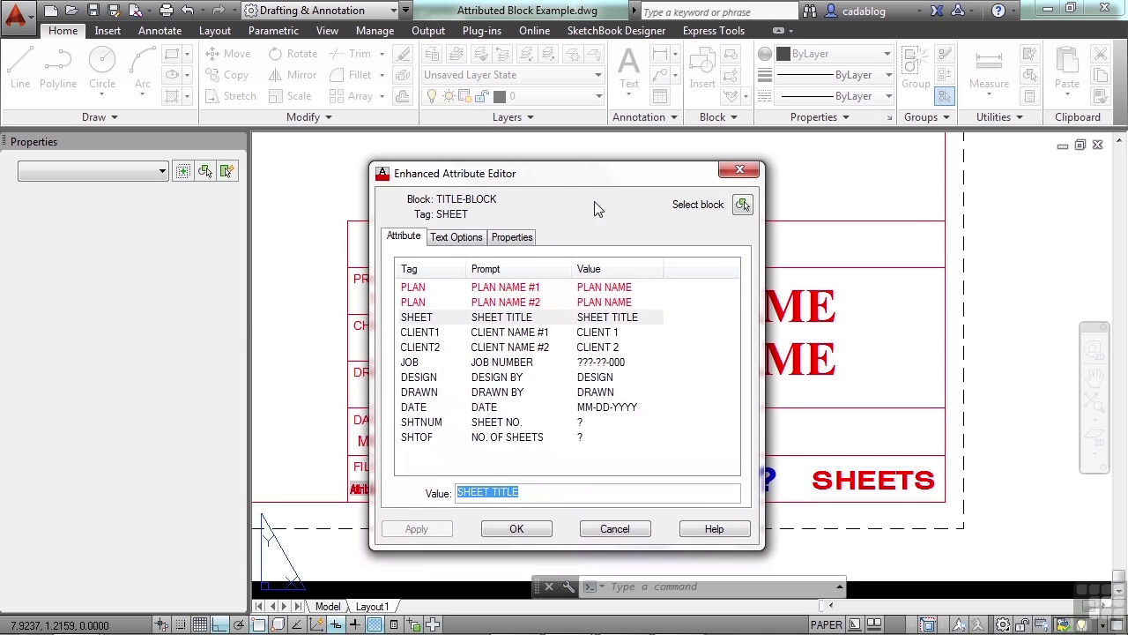
{"action": "left_click_drag", "start_coordinate": [596, 187], "coordinate": [283, 181]}
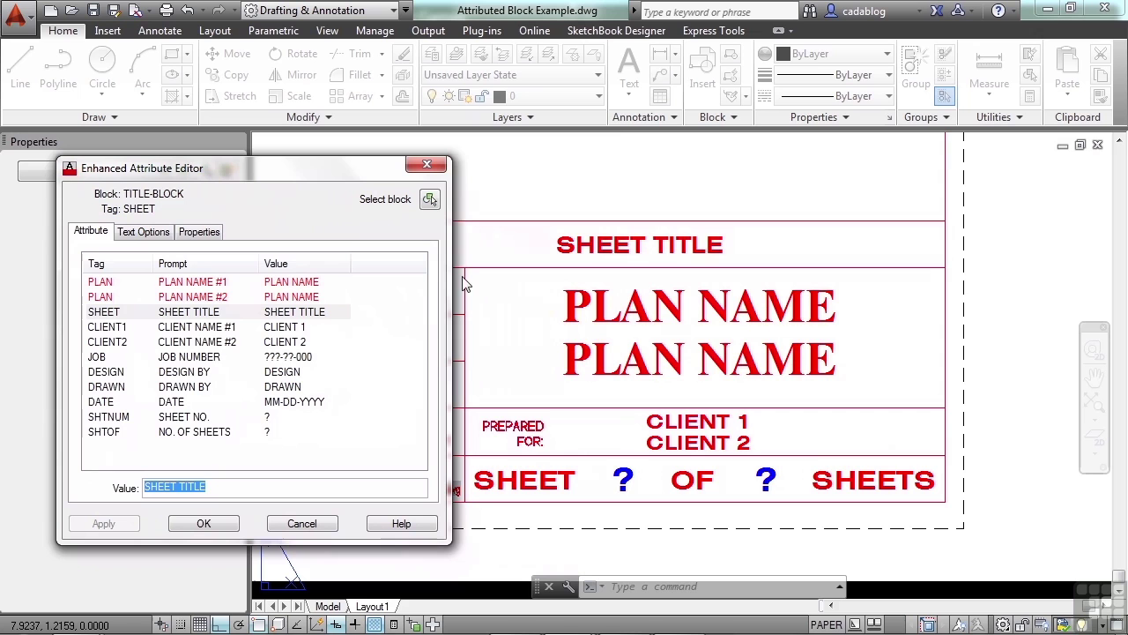
{"action": "left_click", "coordinate": [200, 283]}
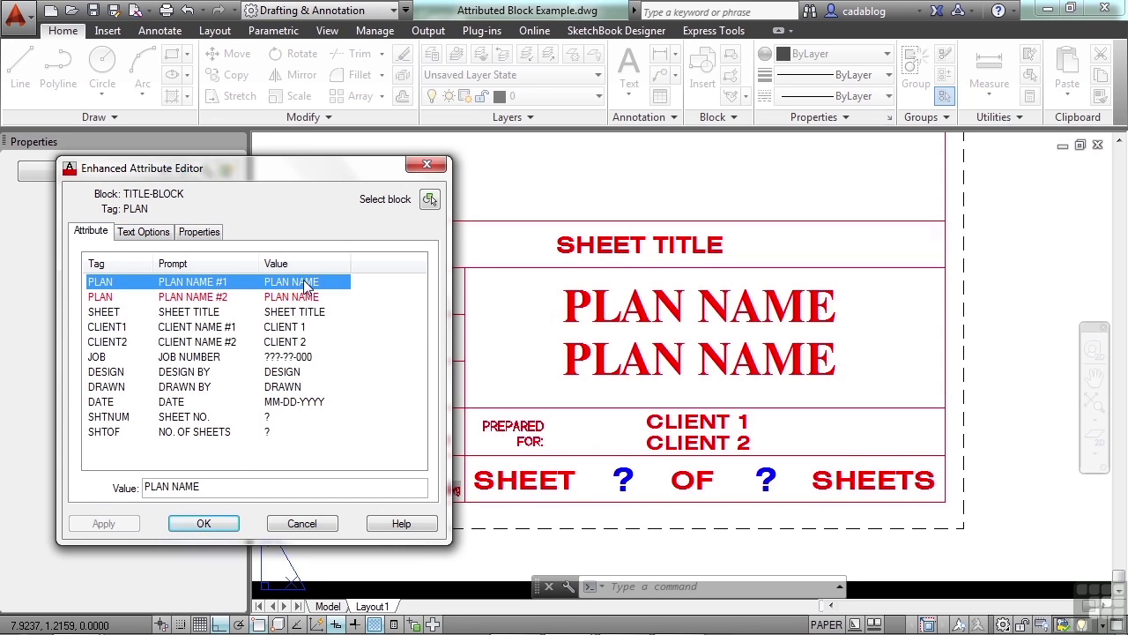
Step: Replace the two PLAN NAME values with 'Drawing' and 'I made this for you'
{"action": "left_click", "coordinate": [216, 487]}
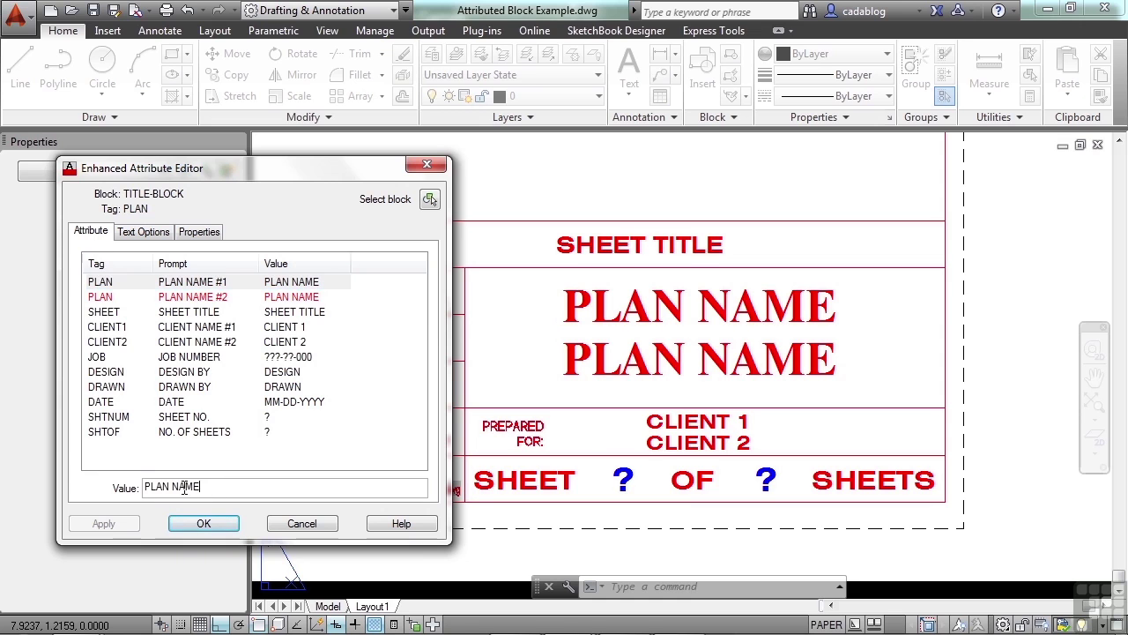
{"action": "left_click_drag", "start_coordinate": [213, 486], "coordinate": [143, 483]}
{"action": "key", "text": "Delete"}
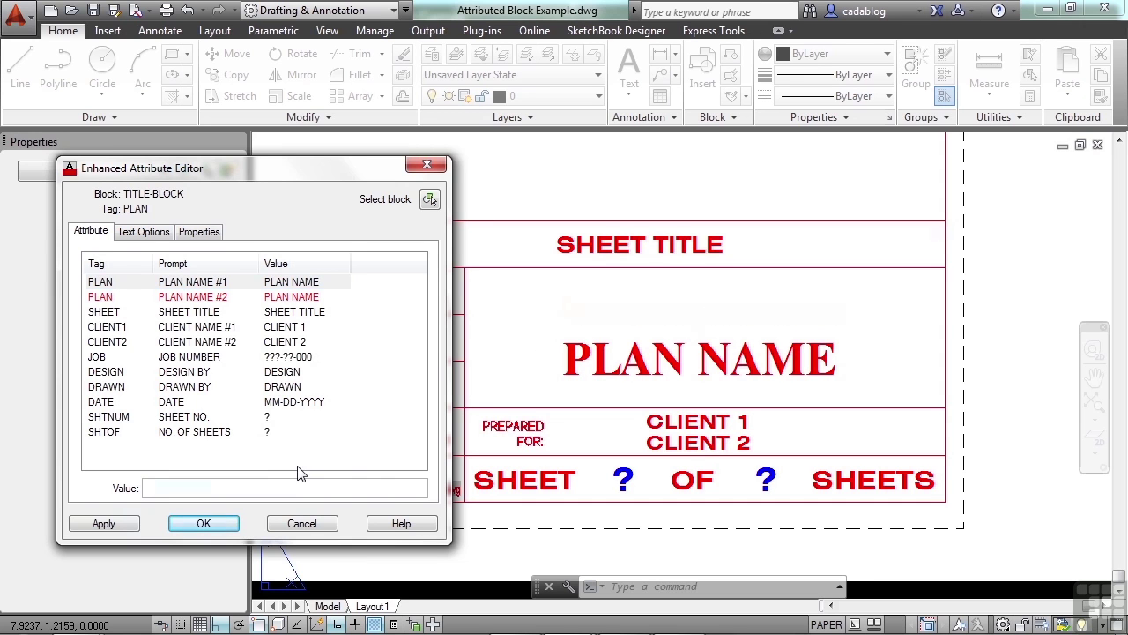
{"action": "type", "text": "Drawing"}
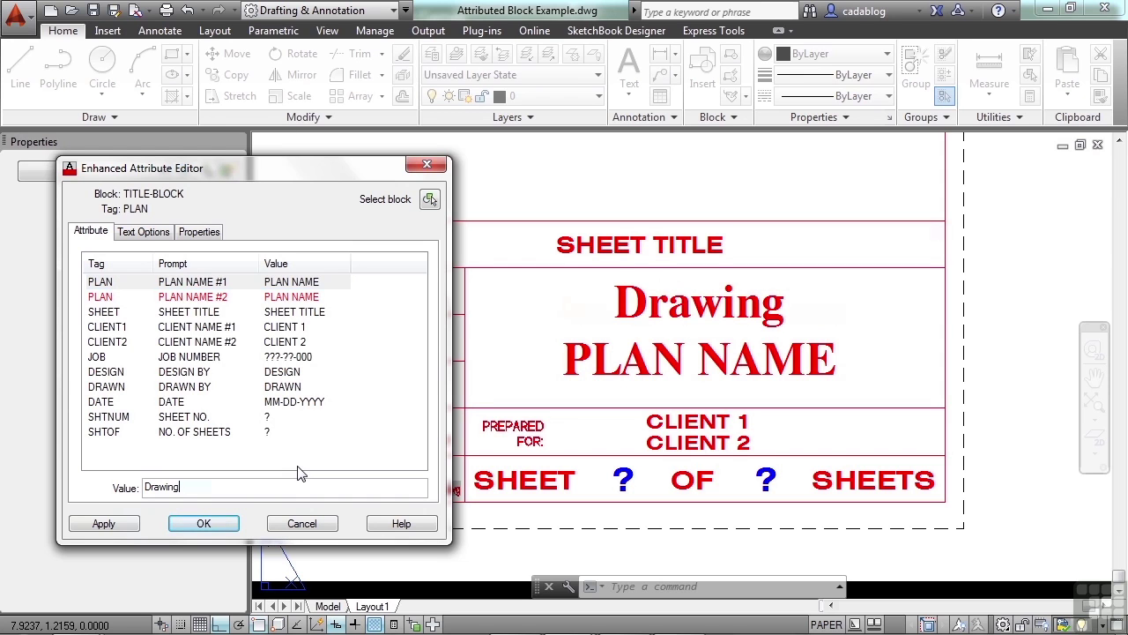
{"action": "key", "text": "Return"}
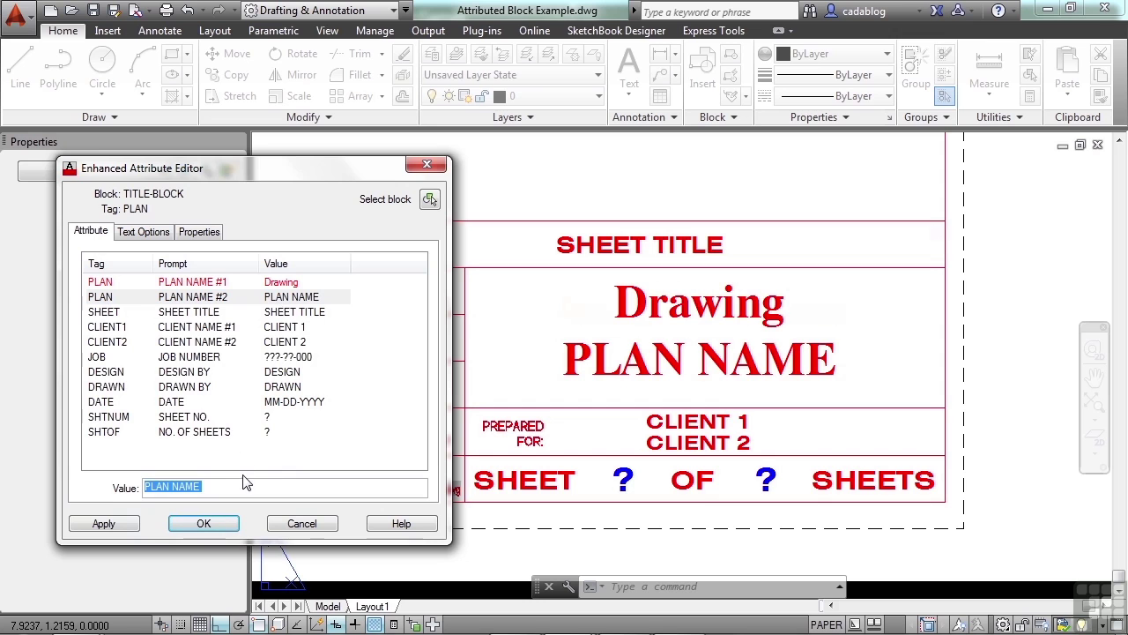
{"action": "type", "text": "I m"}
{"action": "key", "text": "Caps_Lock"}
{"action": "type", "text": "DE THI"}
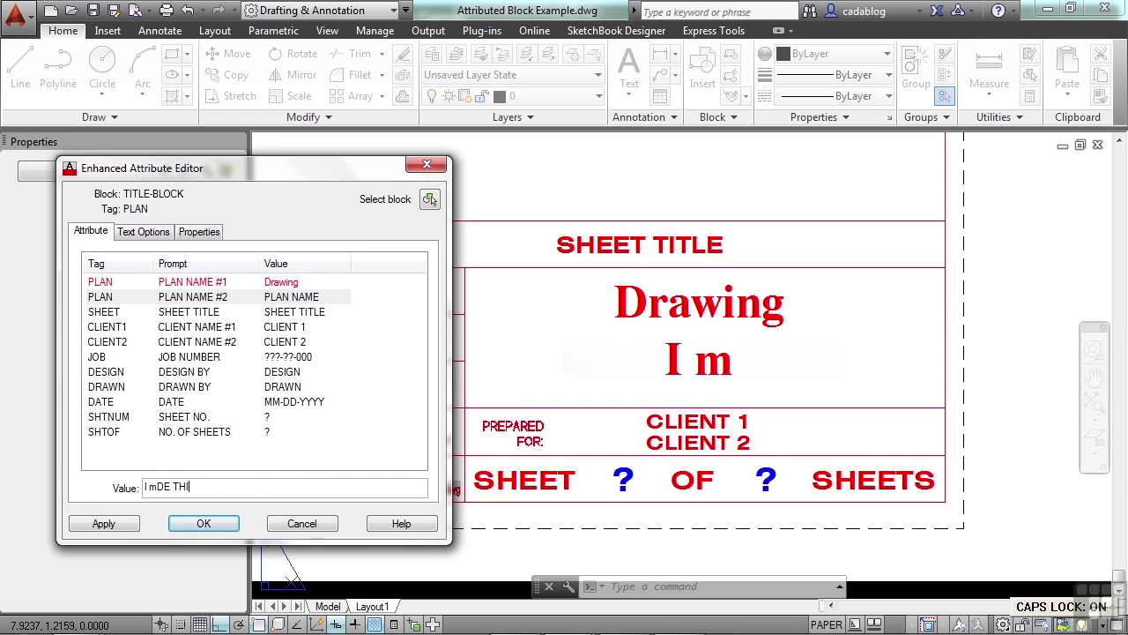
{"action": "type", "text": "S"}
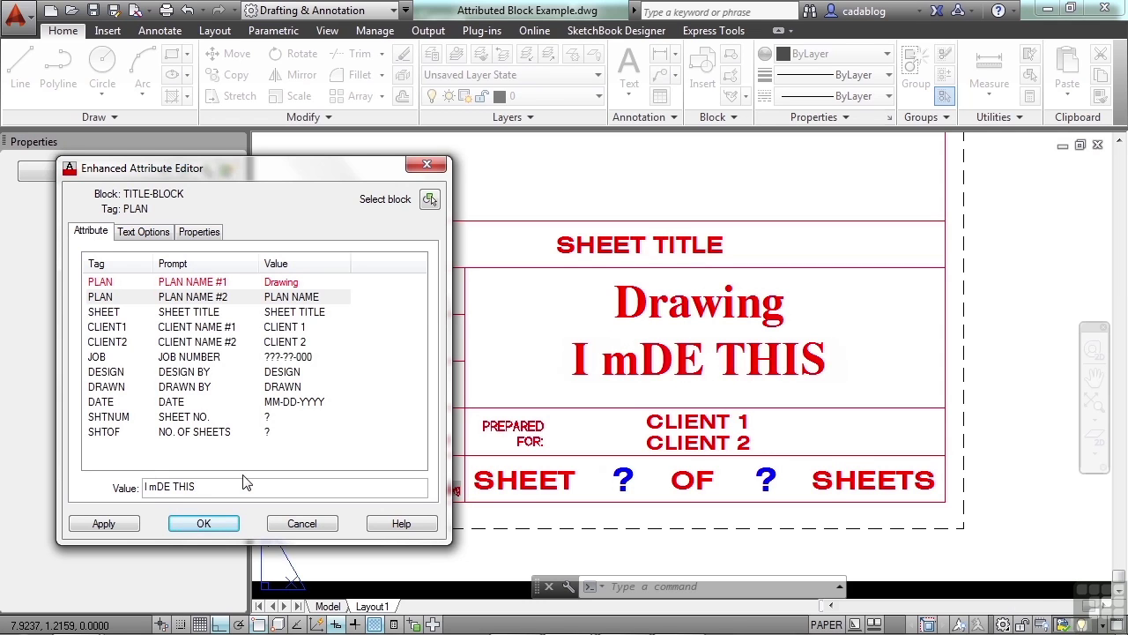
{"action": "key", "text": "BackSpace"}
{"action": "key", "text": "BackSpace"}
{"action": "key", "text": "BackSpace"}
{"action": "key", "text": "BackSpace"}
{"action": "key", "text": "BackSpace"}
{"action": "key", "text": "BackSpace"}
{"action": "key", "text": "BackSpace"}
{"action": "key", "text": "BackSpace"}
{"action": "key", "text": "BackSpace"}
{"action": "key", "text": "BackSpace"}
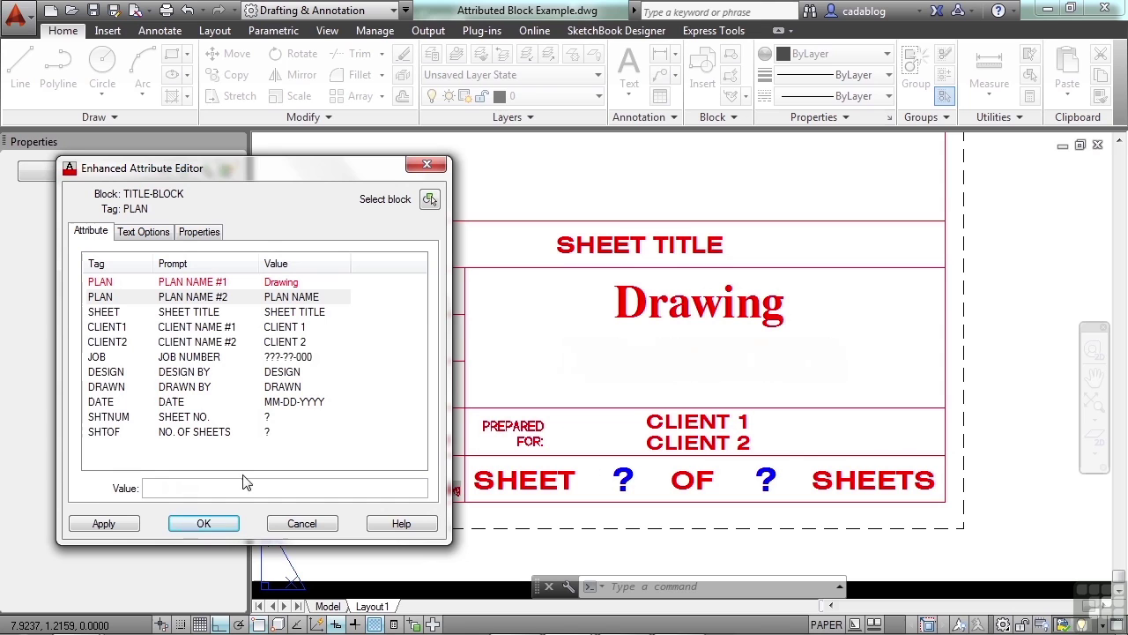
{"action": "type", "text": "I made "}
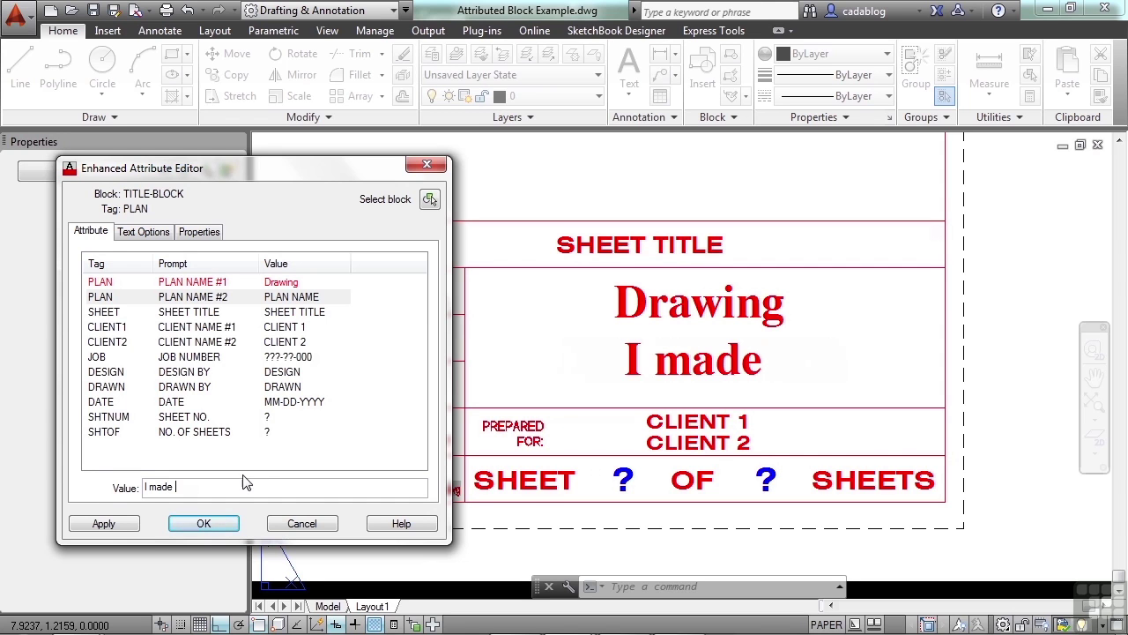
{"action": "type", "text": "this fo"}
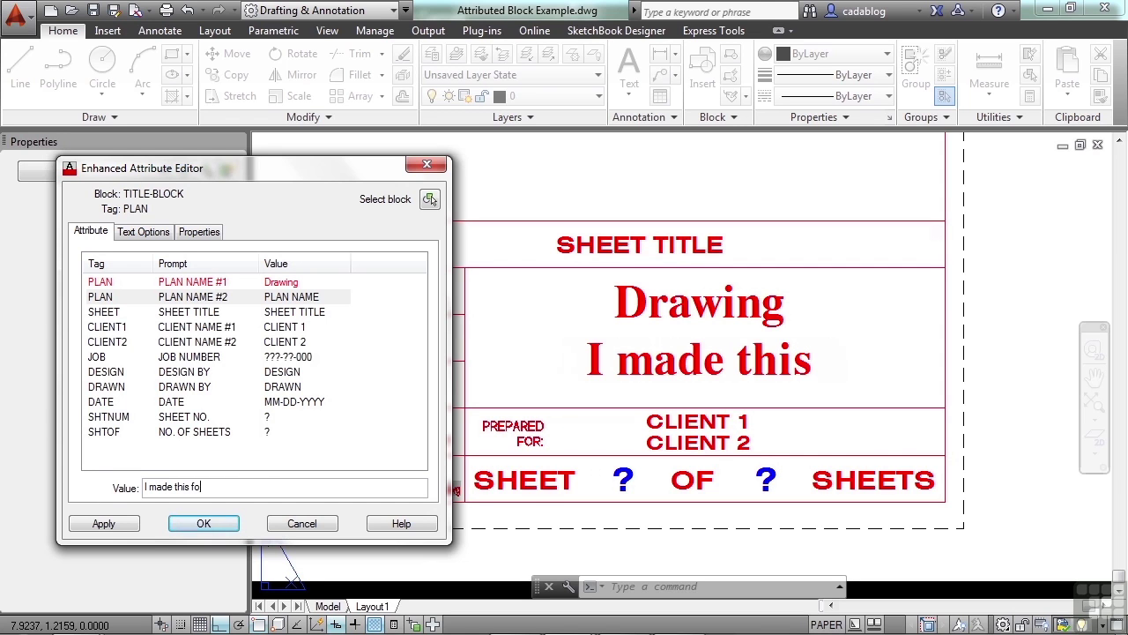
{"action": "type", "text": "r you"}
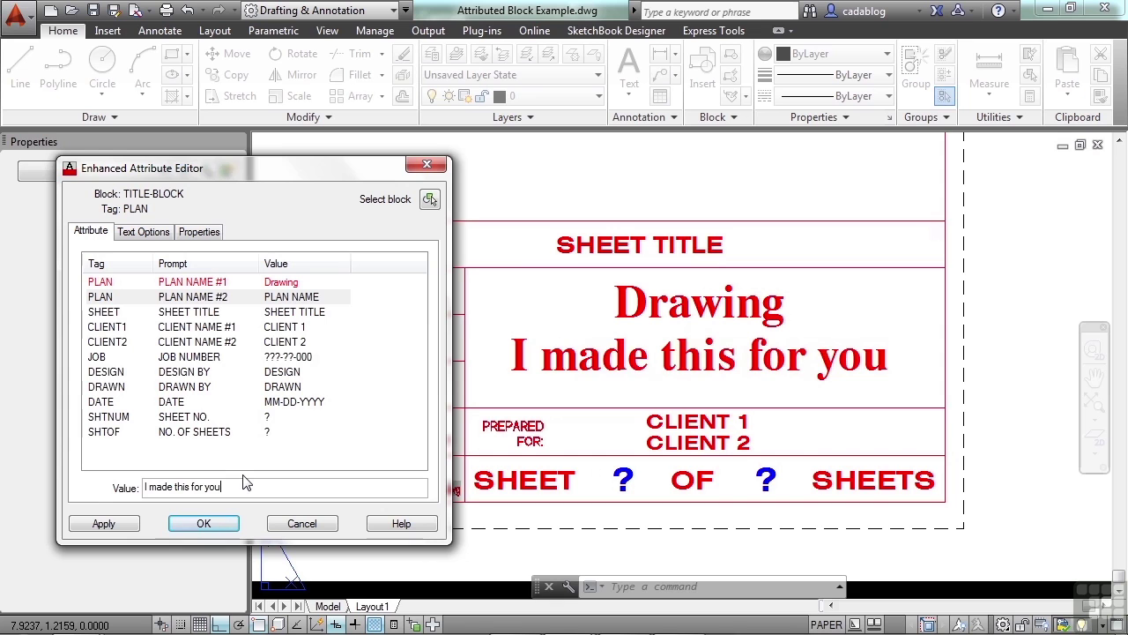
{"action": "key", "text": "Return"}
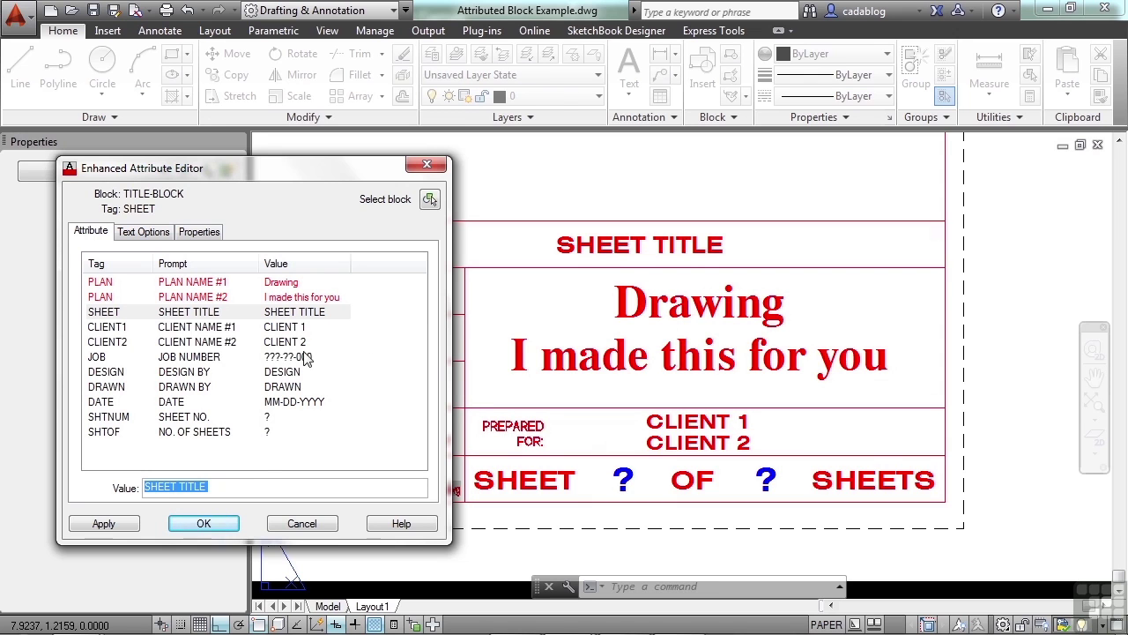
Step: Set the sheet number to 1 and total sheets to 2, then select the value text
{"action": "left_click", "coordinate": [268, 418]}
{"action": "type", "text": "1"}
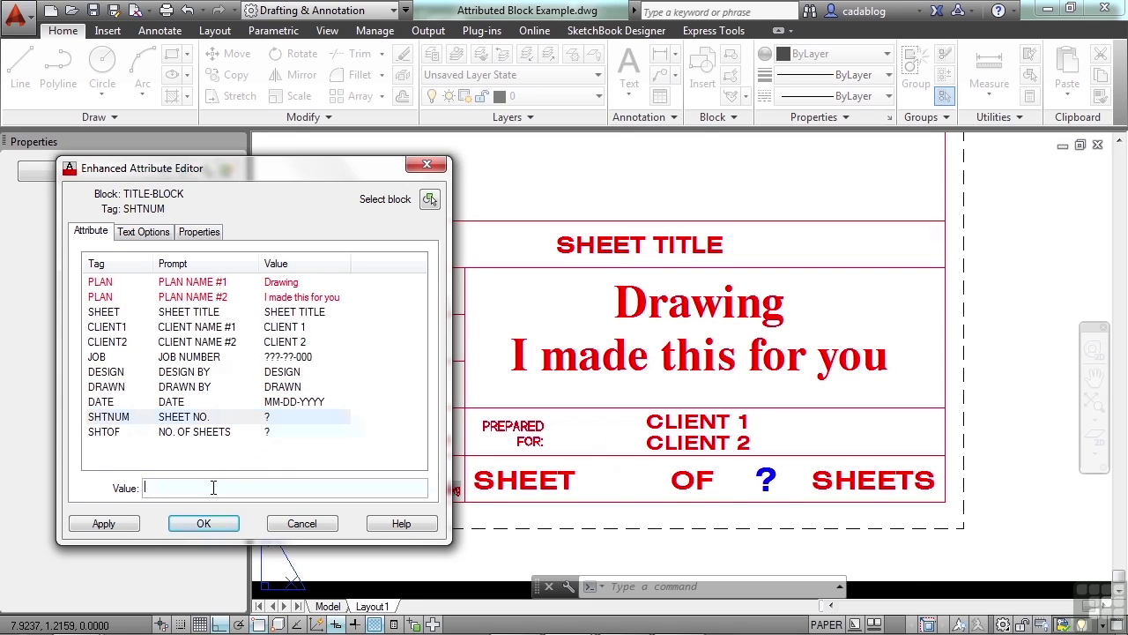
{"action": "key", "text": "Return"}
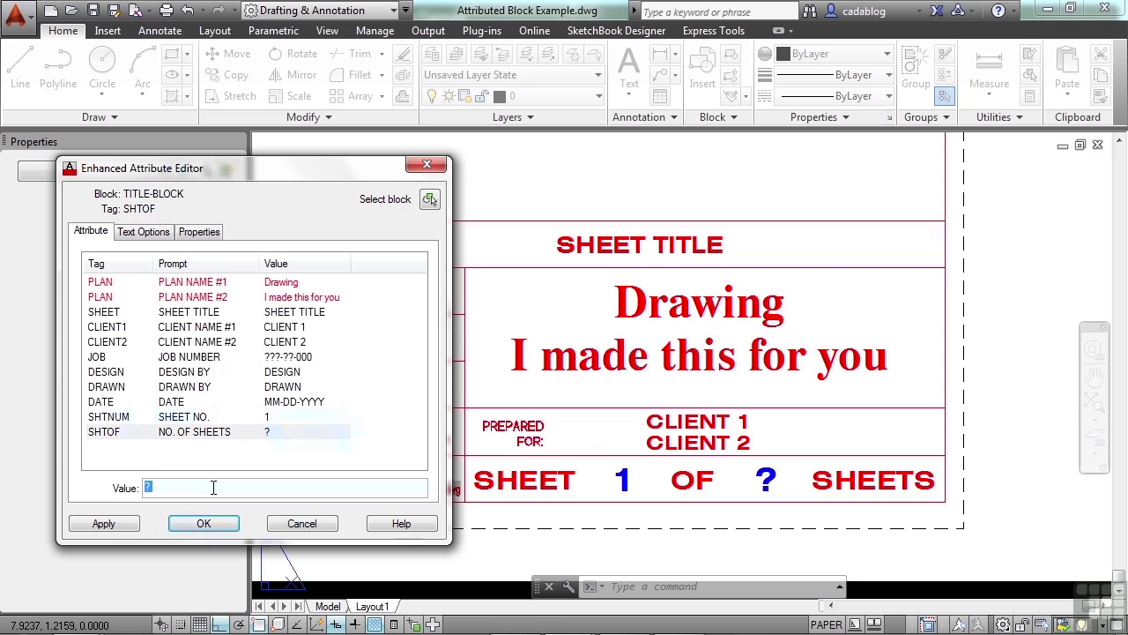
{"action": "type", "text": "2"}
{"action": "key", "text": "Return"}
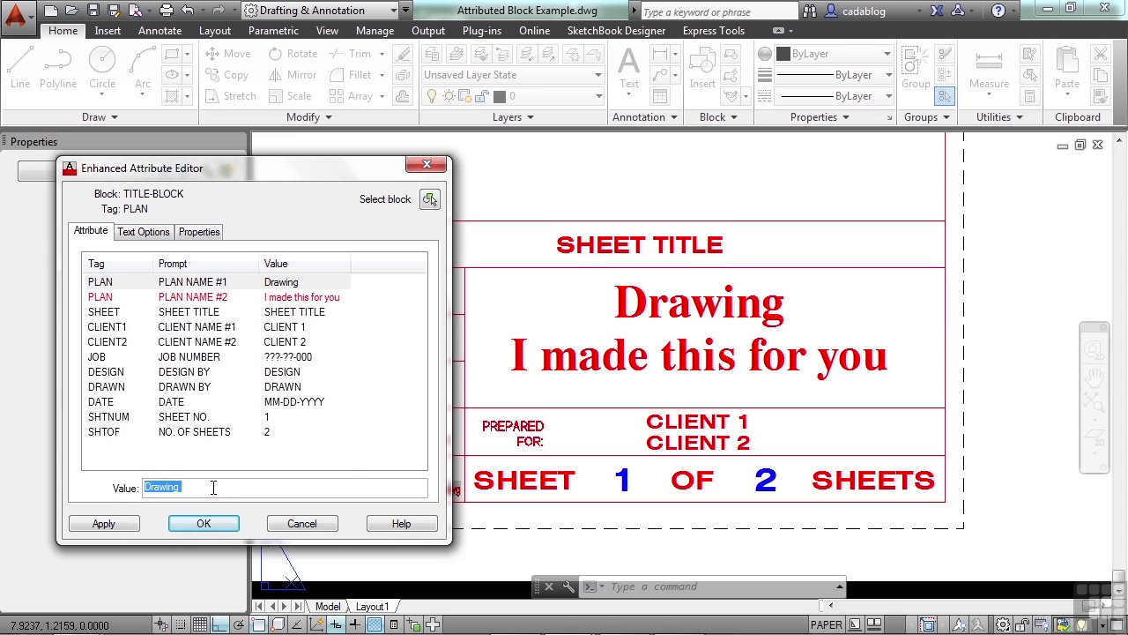
{"action": "right_click", "coordinate": [212, 486]}
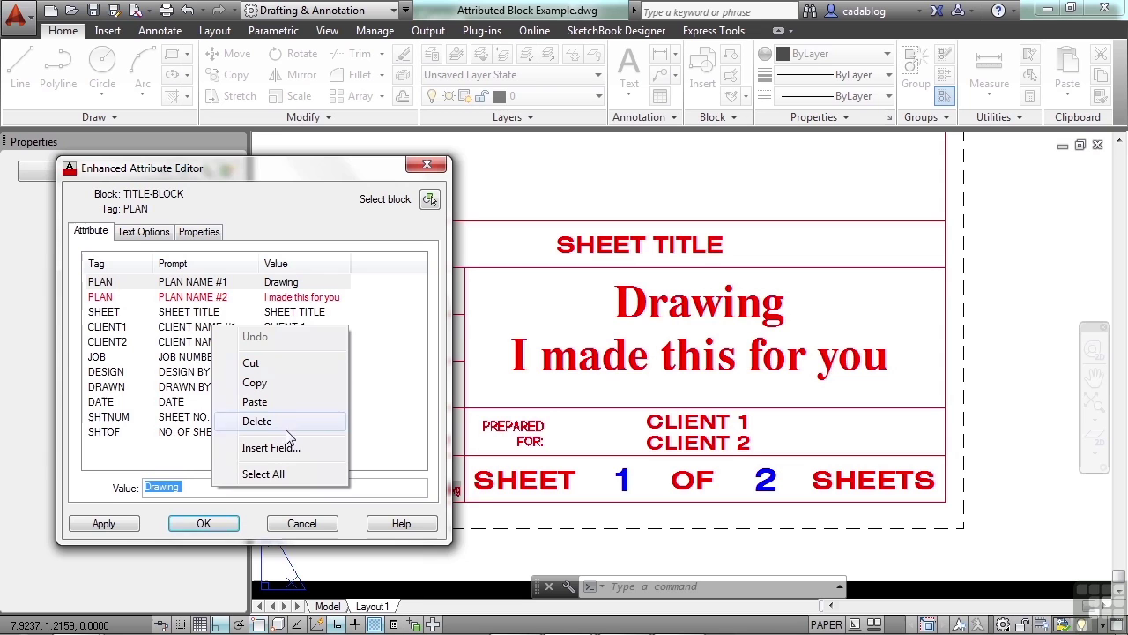
{"action": "left_click", "coordinate": [276, 483]}
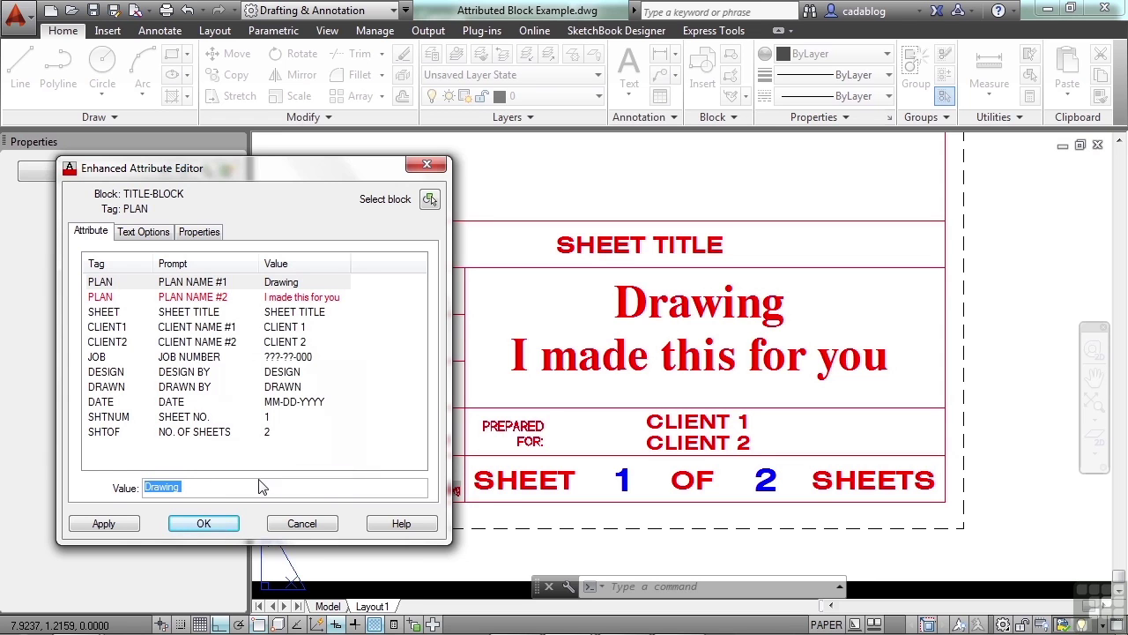
Step: Apply the new attribute values, then COPY the crossing-selected title block from a base point
{"action": "left_click", "coordinate": [114, 523]}
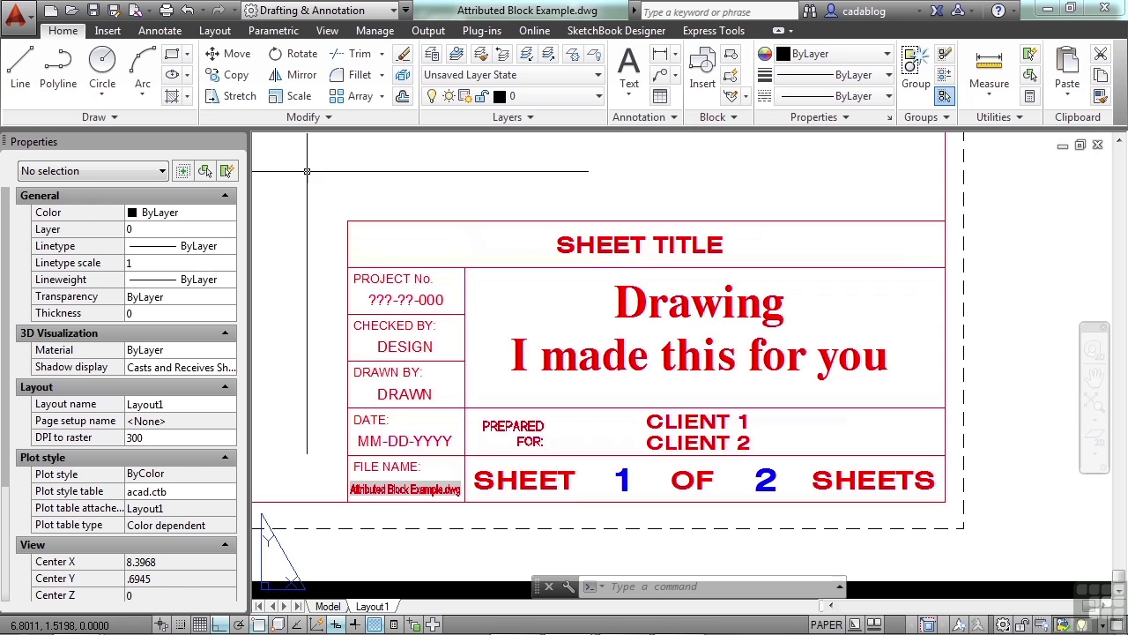
{"action": "type", "text": "co"}
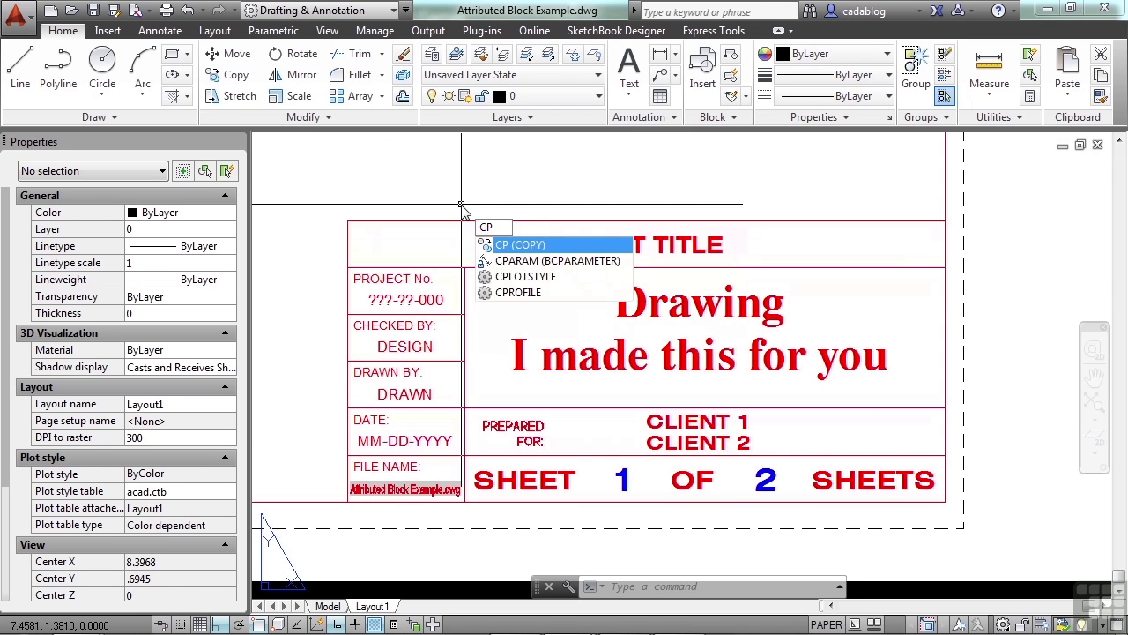
{"action": "key", "text": "Return"}
{"action": "left_click", "coordinate": [462, 204]}
{"action": "left_click", "coordinate": [449, 233]}
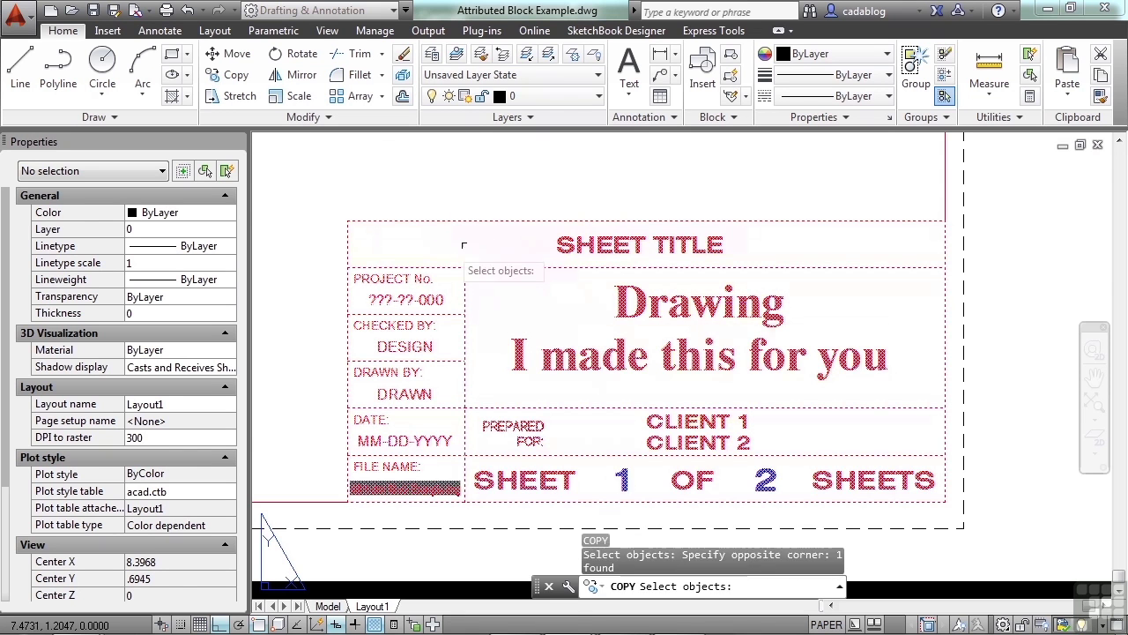
{"action": "key", "text": "Return"}
{"action": "left_click", "coordinate": [471, 330]}
Step: Place the title block copy to the right of the layout sheet and center it in view
{"action": "scroll", "coordinate": [627, 327], "scroll_direction": "down", "scroll_amount": 2}
{"action": "scroll", "coordinate": [617, 333], "scroll_direction": "down", "scroll_amount": 3}
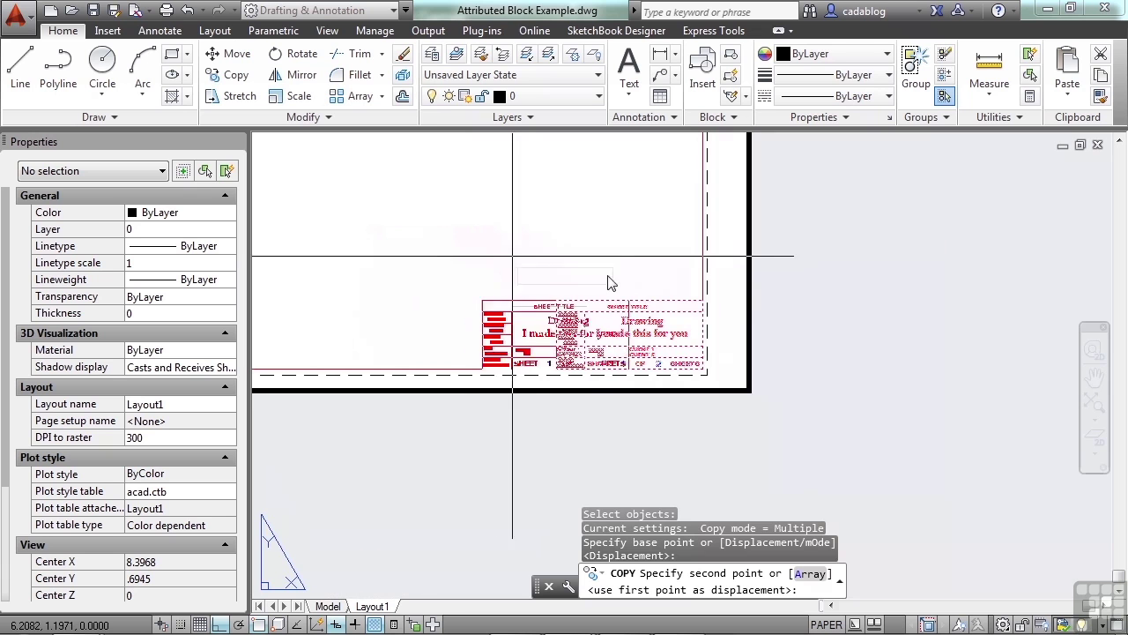
{"action": "left_click", "coordinate": [861, 297]}
{"action": "key", "text": "Return"}
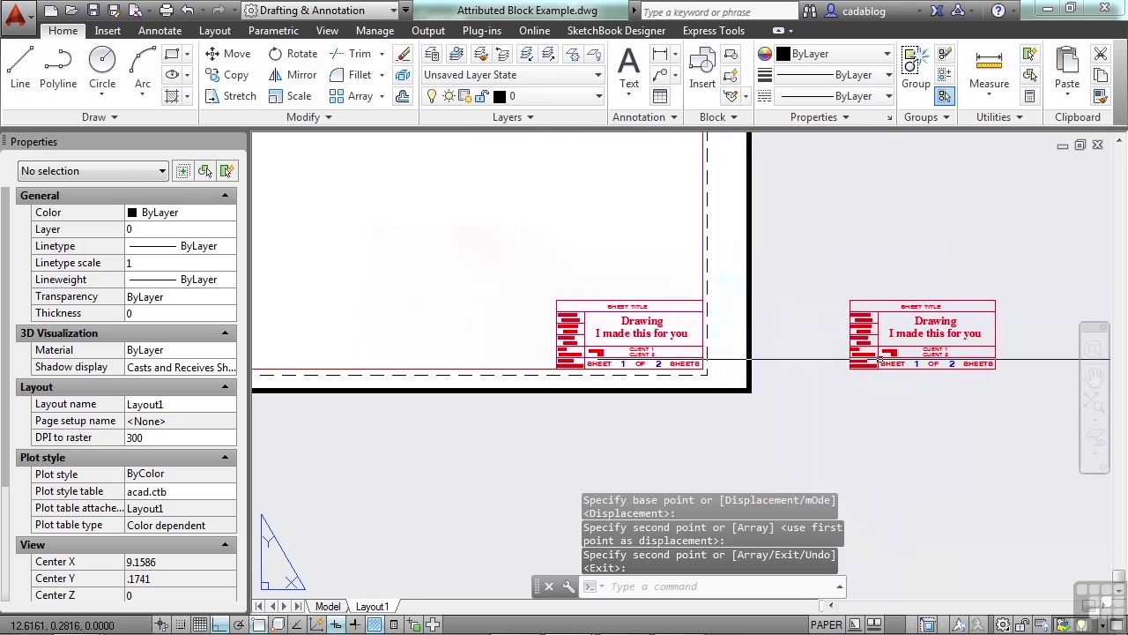
{"action": "middle_click_drag", "start_coordinate": [860, 297], "coordinate": [705, 299]}
{"action": "scroll", "coordinate": [768, 318], "scroll_direction": "up", "scroll_amount": 5}
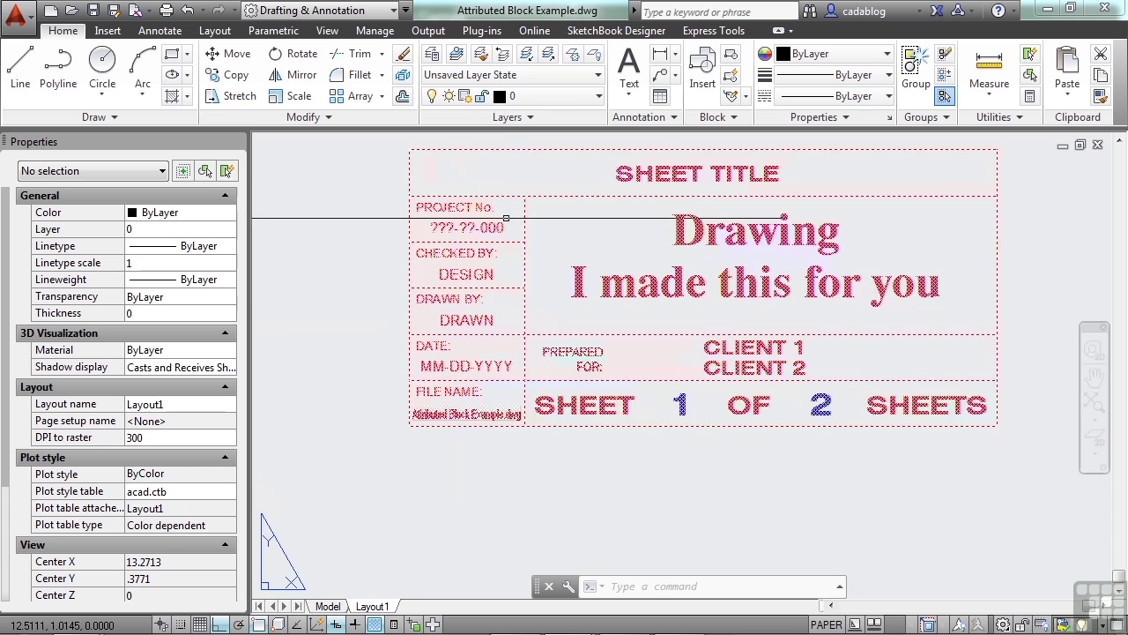
{"action": "middle_click_drag", "start_coordinate": [442, 158], "coordinate": [384, 177]}
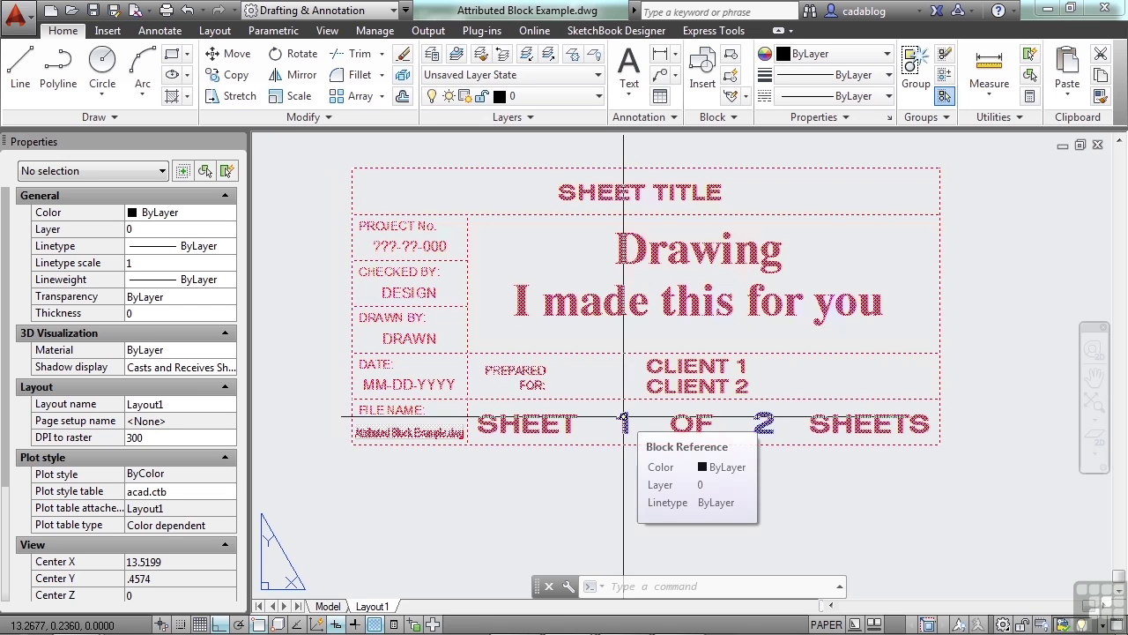
Step: Edit the sheet number in place from 1 to 2, giving SHEET 2 OF 2 SHEETS
{"action": "double_click", "coordinate": [632, 433]}
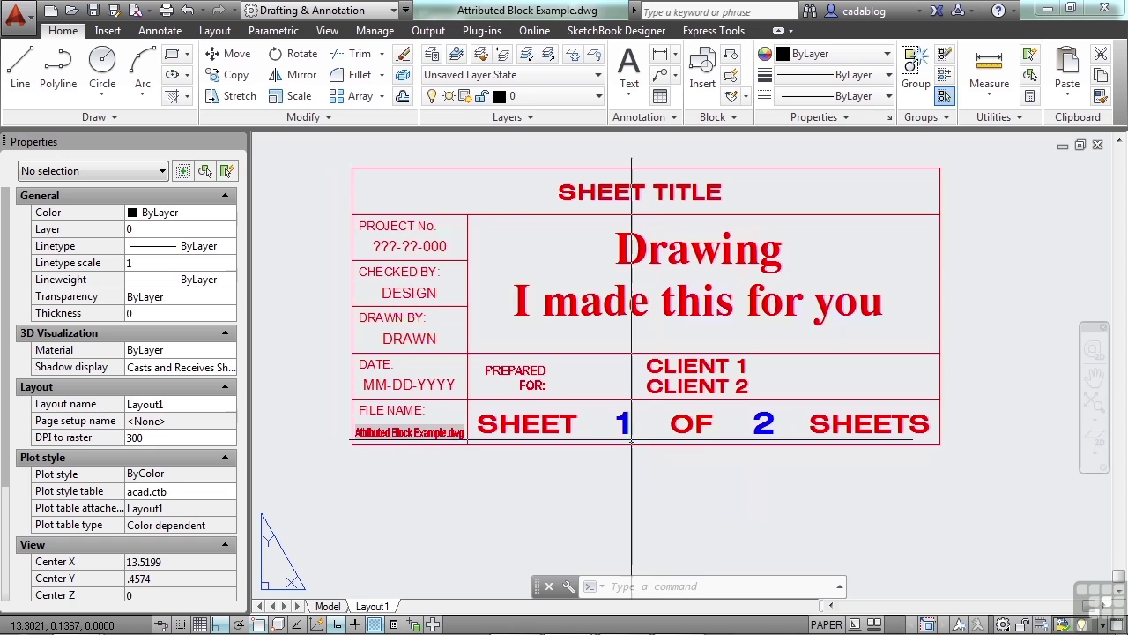
{"action": "double_click", "coordinate": [624, 424], "text": "ctrl"}
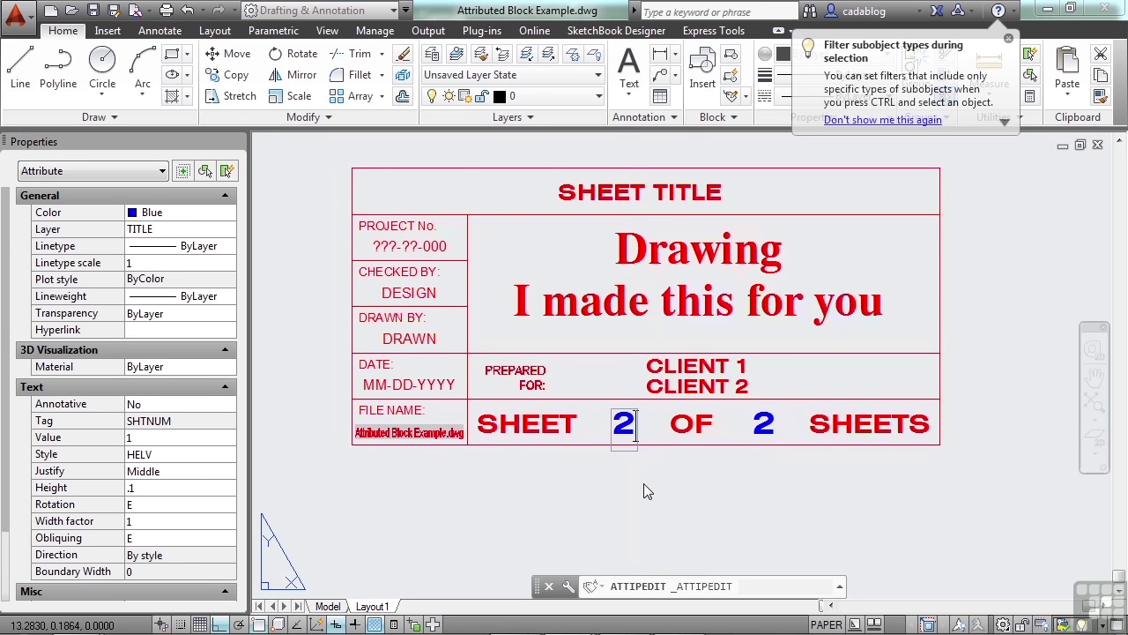
{"action": "type", "text": "2"}
{"action": "key", "text": "Return"}
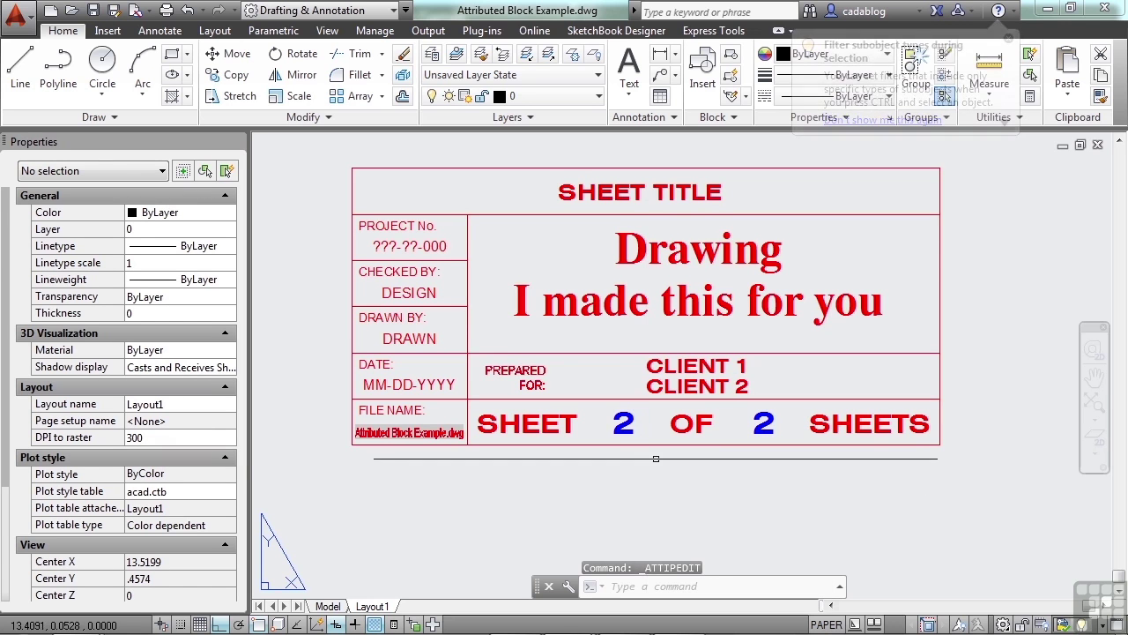
{"action": "double_click", "coordinate": [620, 424]}
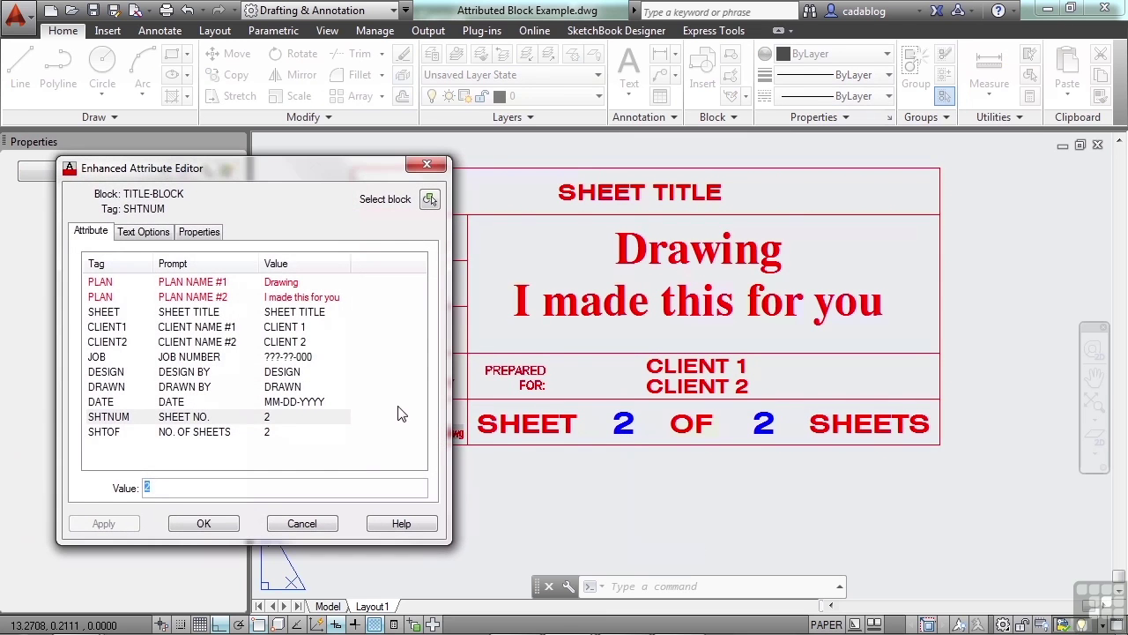
Step: Replace the SHTNUM value with 3 in the attribute editor and confirm
{"action": "left_click", "coordinate": [171, 419]}
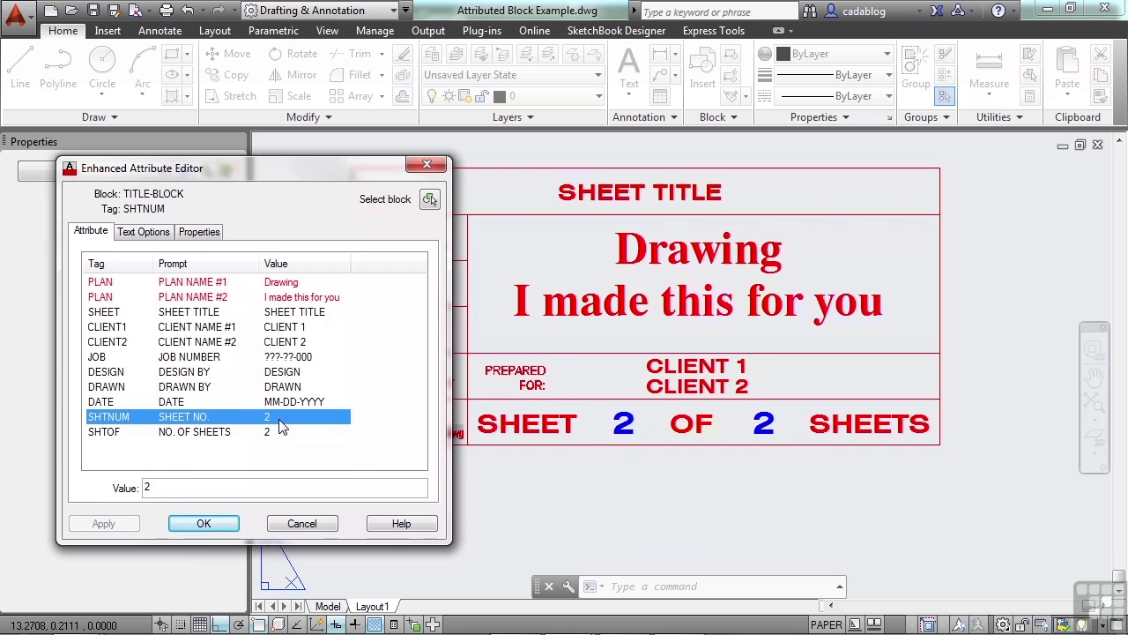
{"action": "left_click", "coordinate": [171, 487]}
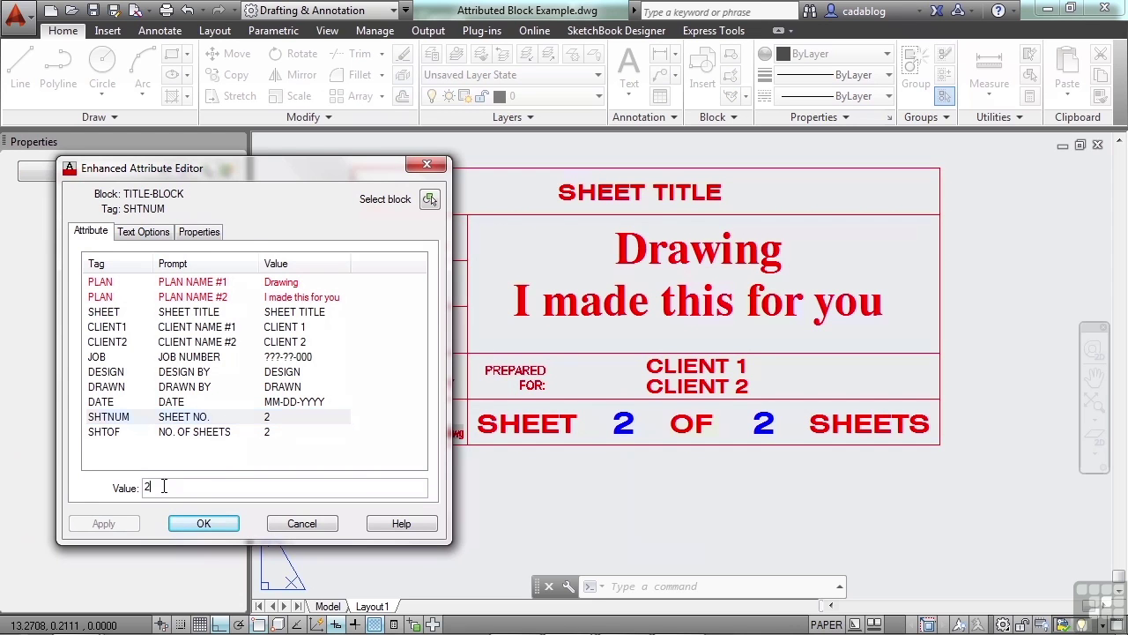
{"action": "key", "text": "BackSpace"}
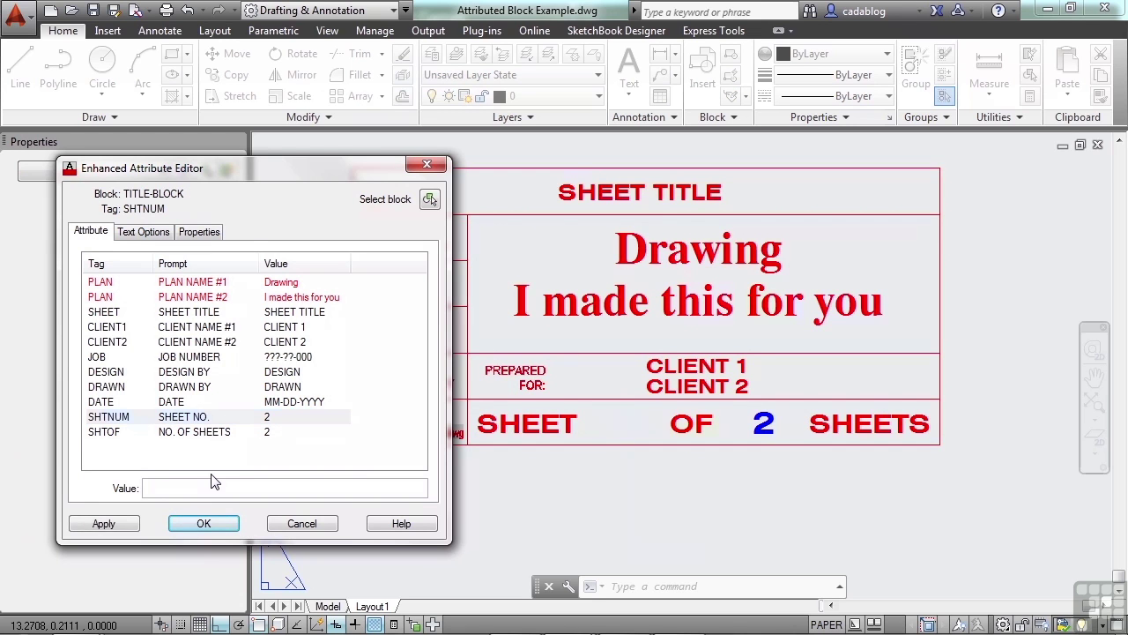
{"action": "type", "text": "3"}
{"action": "left_click", "coordinate": [225, 528]}
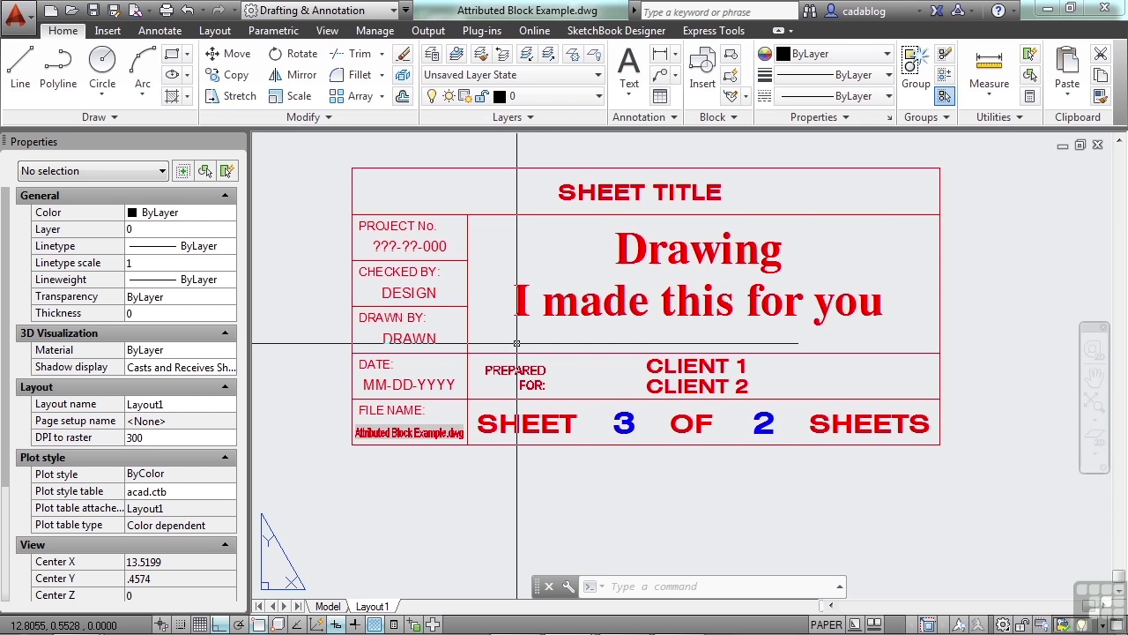
{"action": "scroll", "coordinate": [574, 422], "scroll_direction": "down", "scroll_amount": 2}
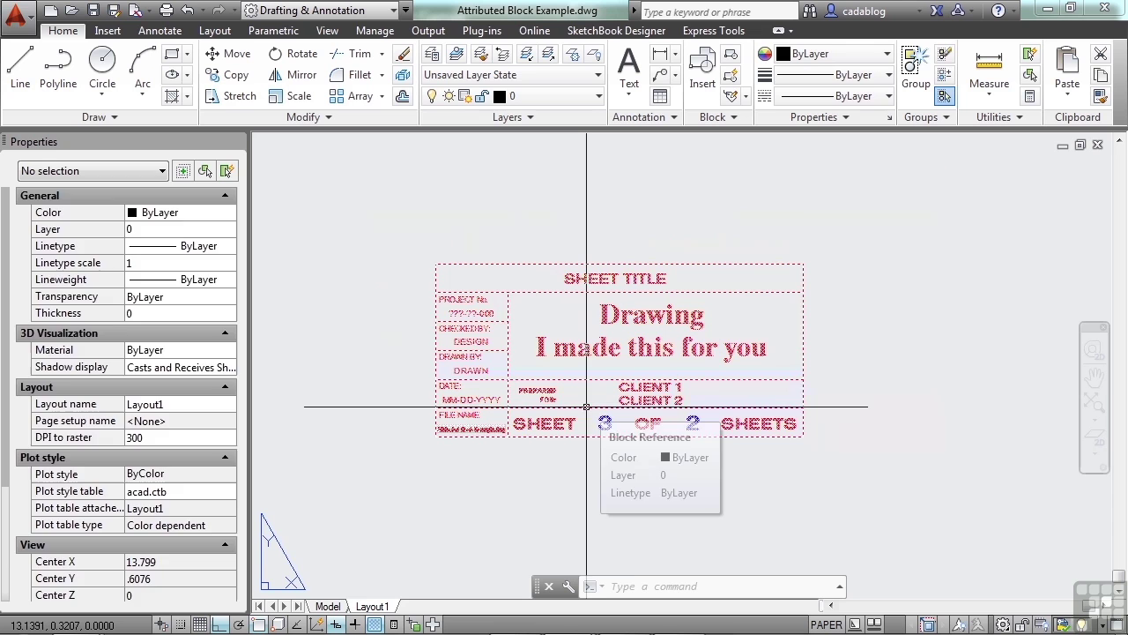
{"action": "left_click", "coordinate": [585, 406]}
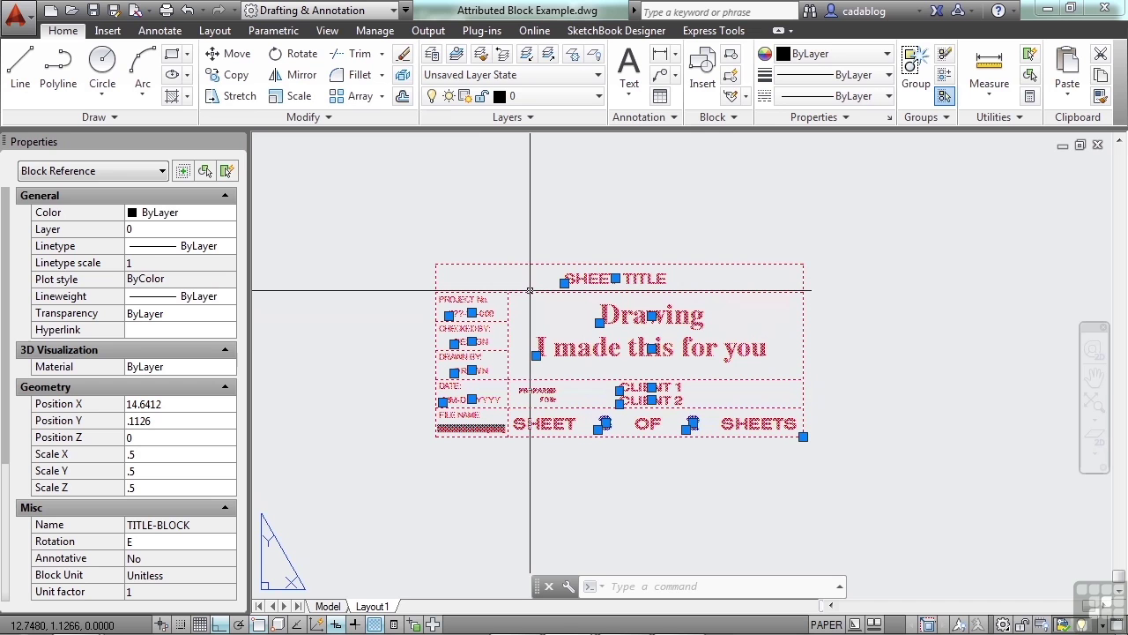
{"action": "key", "text": "Escape"}
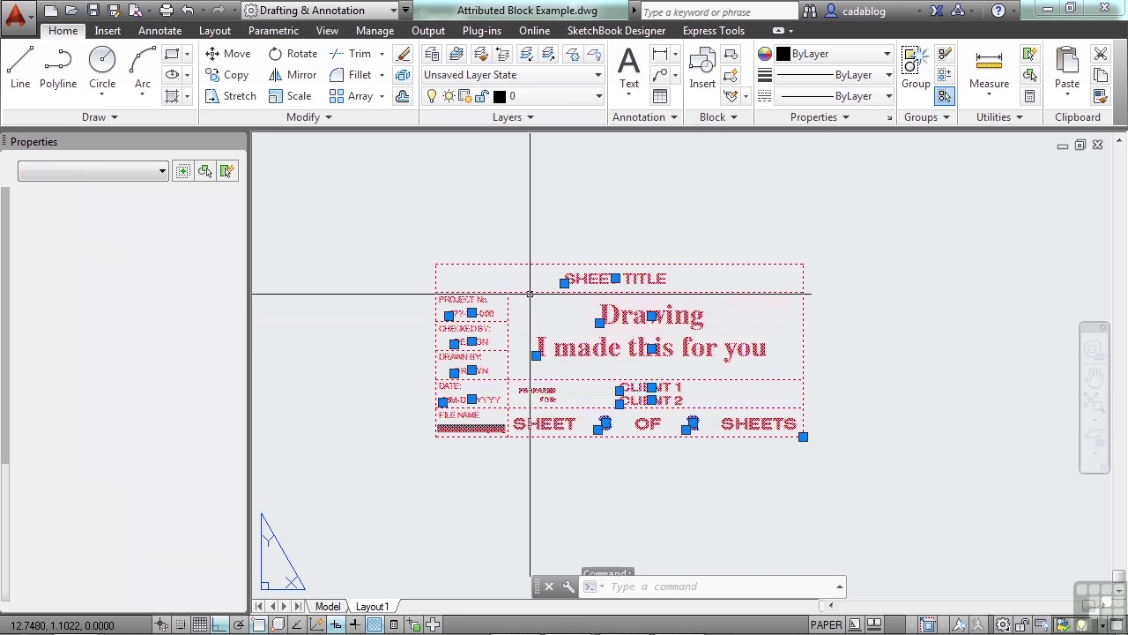
Step: Cancel the attribute editor and open the TITLE-BLOCK definition in the Block Editor
{"action": "double_click", "coordinate": [530, 295]}
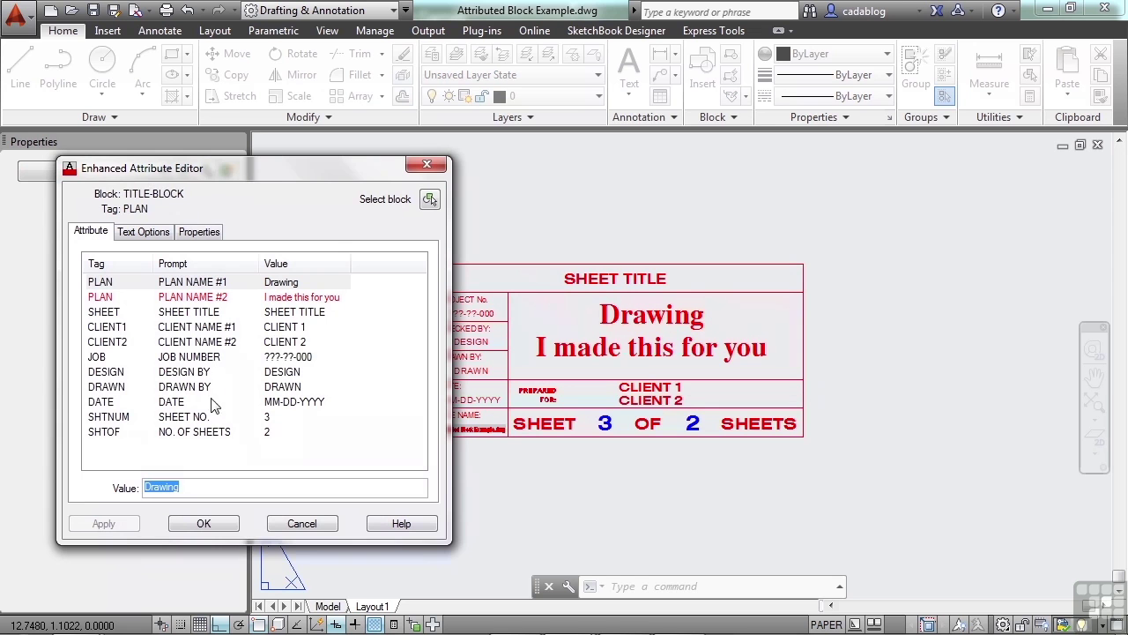
{"action": "left_click", "coordinate": [297, 527]}
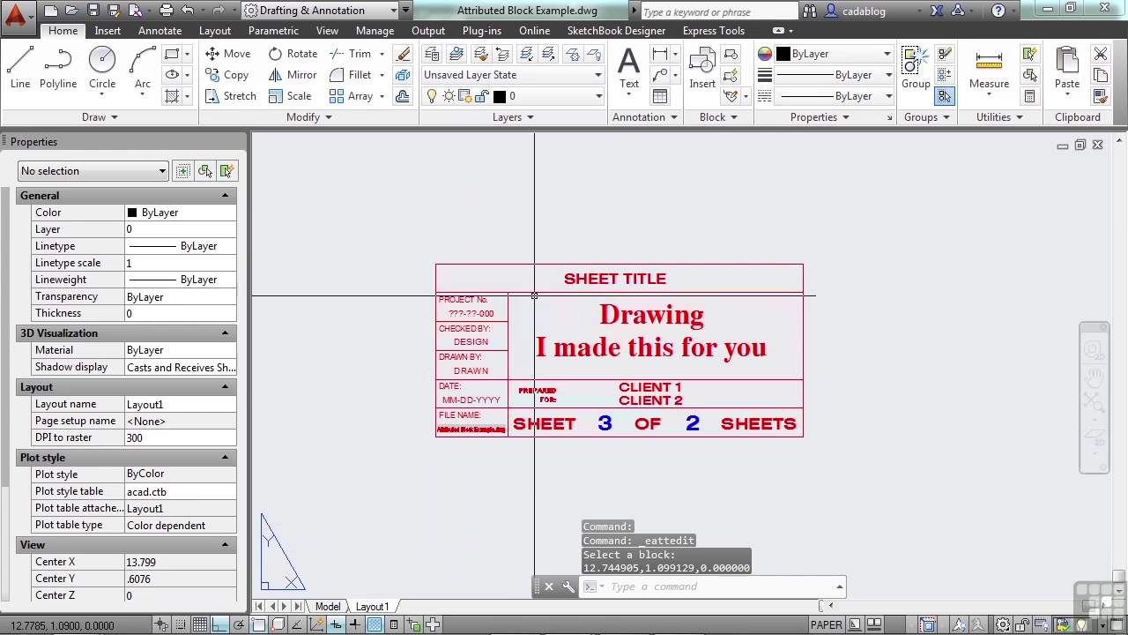
{"action": "left_click", "coordinate": [529, 294]}
{"action": "left_click", "coordinate": [531, 287]}
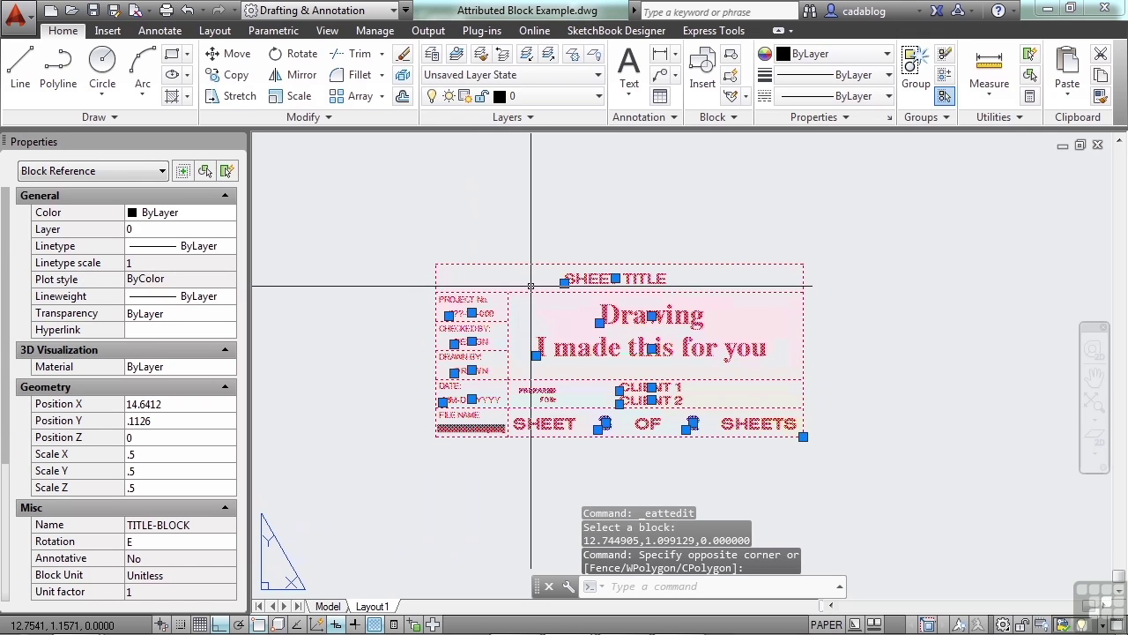
{"action": "left_click", "coordinate": [731, 77]}
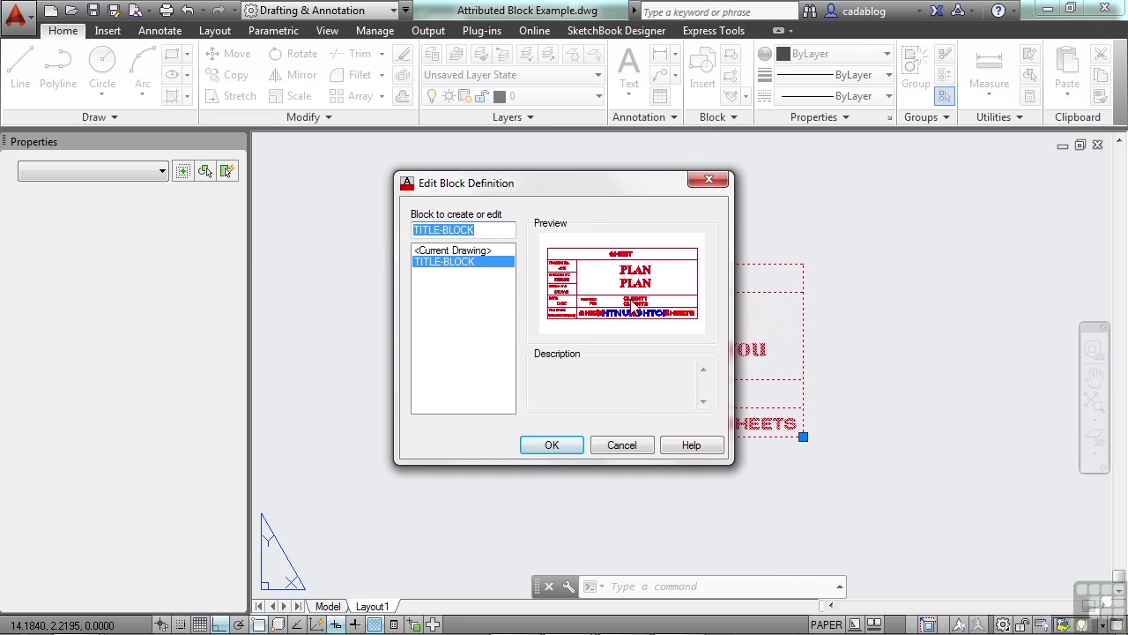
{"action": "left_click", "coordinate": [464, 262]}
{"action": "left_click", "coordinate": [555, 447]}
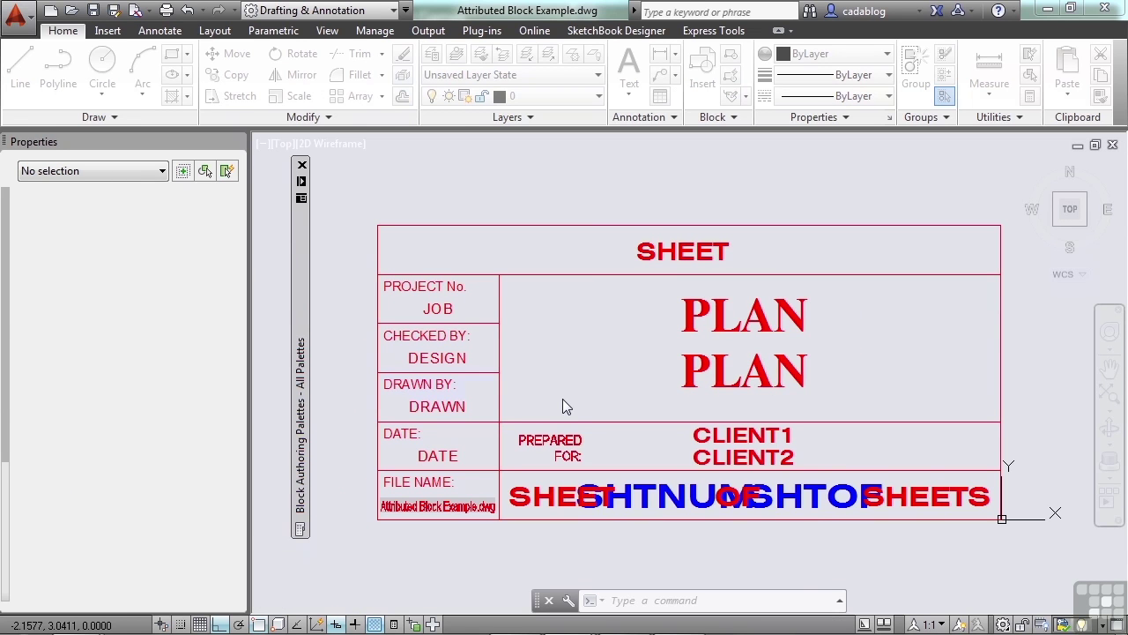
{"action": "left_click", "coordinate": [684, 254]}
{"action": "double_click", "coordinate": [684, 254]}
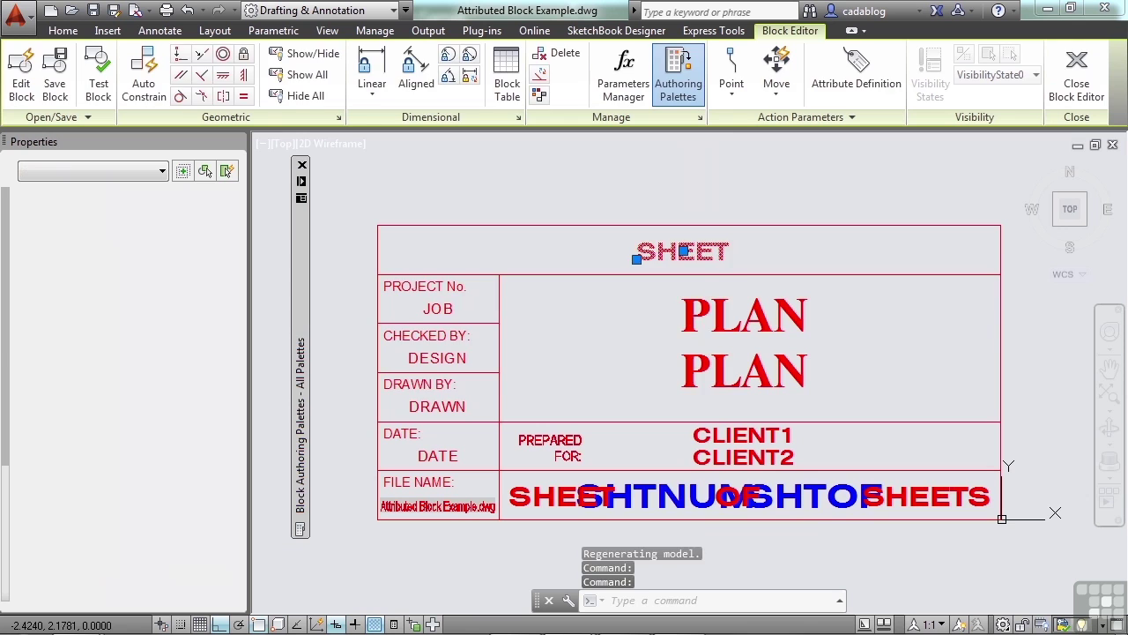
{"action": "left_click_drag", "start_coordinate": [649, 250], "coordinate": [517, 213]}
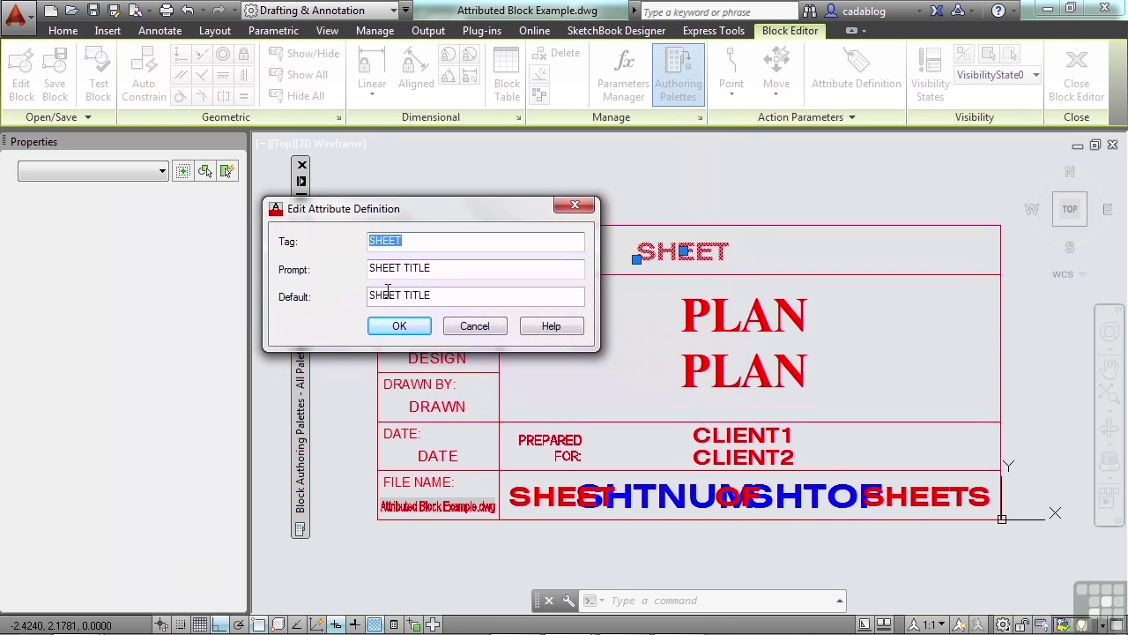
{"action": "left_click", "coordinate": [450, 303]}
{"action": "left_click", "coordinate": [449, 270]}
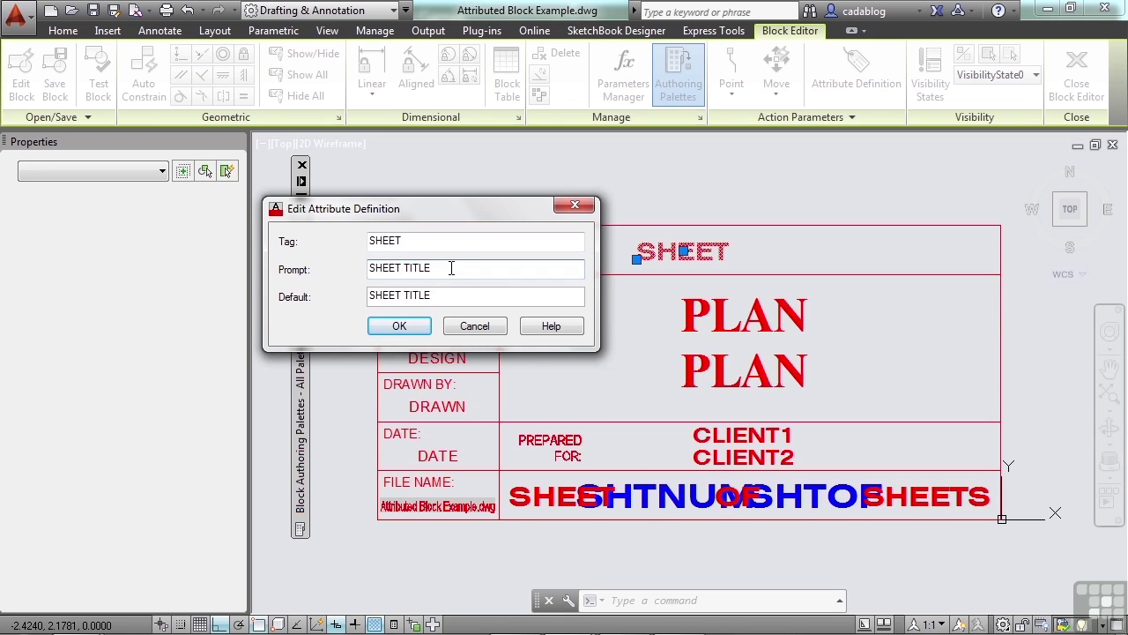
{"action": "left_click", "coordinate": [450, 296]}
{"action": "left_click", "coordinate": [472, 327]}
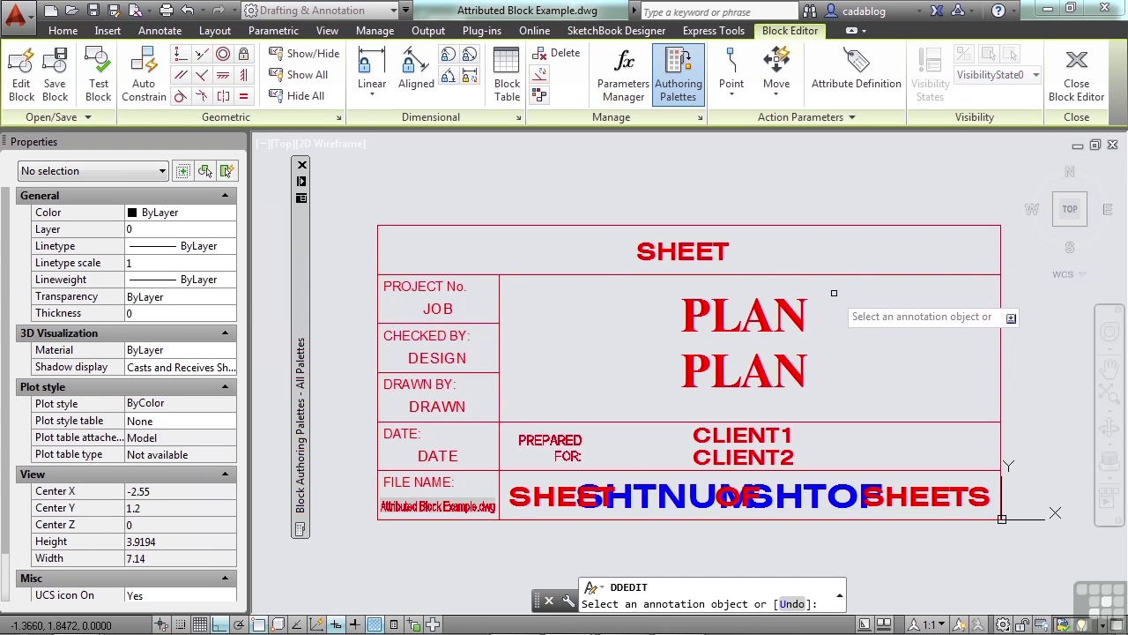
Step: Cancel the pending edit and close the Block Editor back to Layout1
{"action": "key", "text": "Escape"}
{"action": "left_click", "coordinate": [1076, 72]}
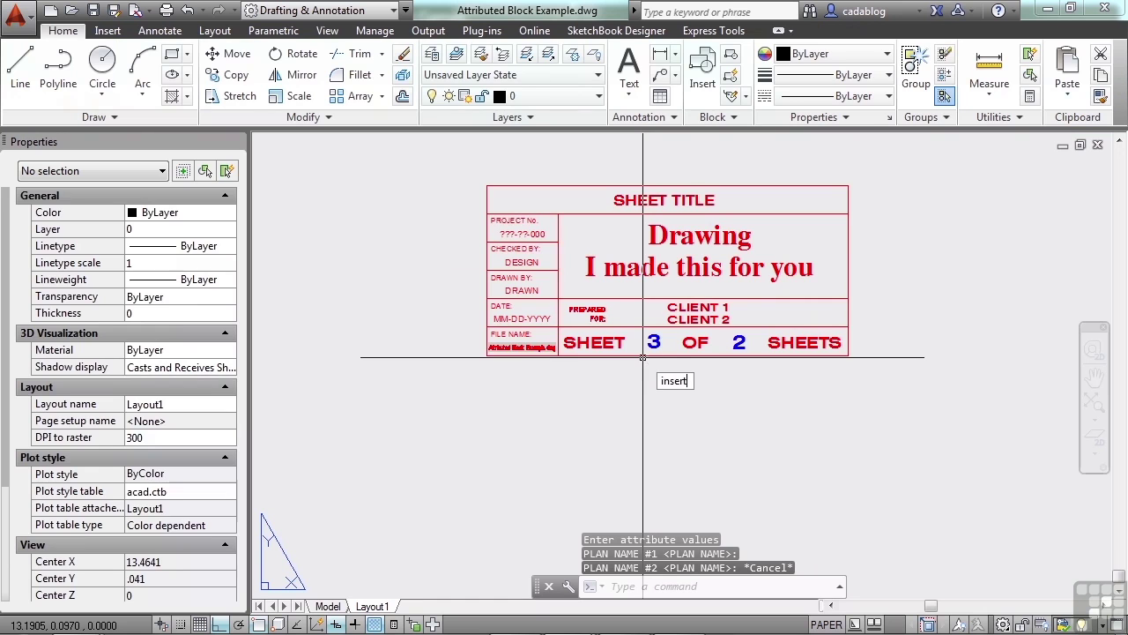
{"action": "key", "text": "Escape"}
Step: Set up an INSERT of TITLE-BLOCK at a fixed scale of 1
{"action": "type", "text": "insert"}
{"action": "key", "text": "Return"}
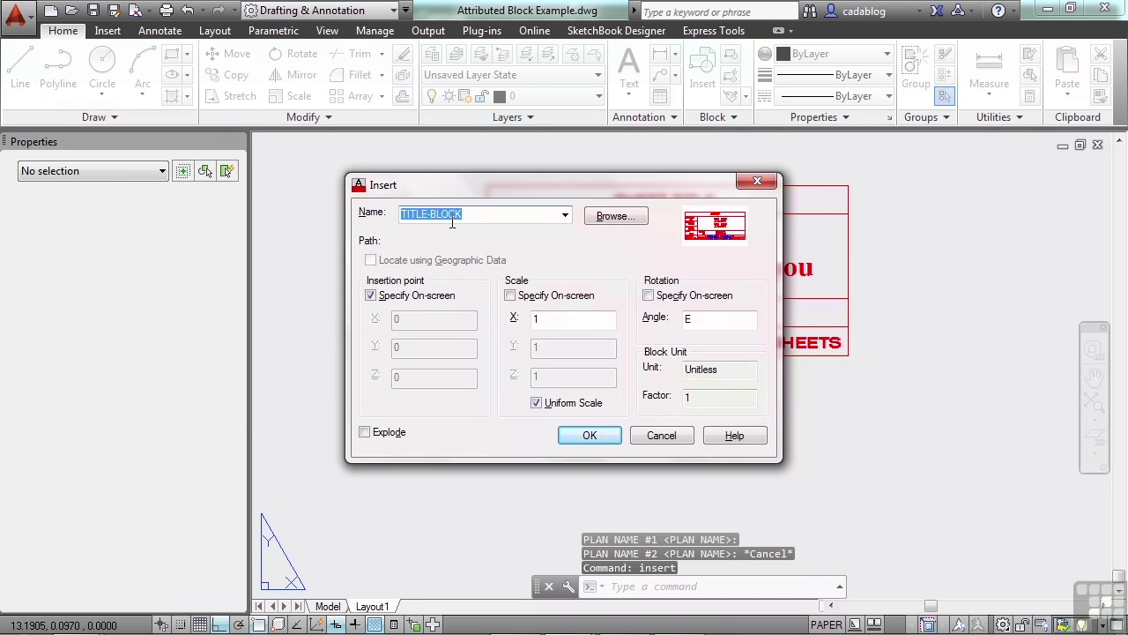
{"action": "left_click", "coordinate": [565, 215]}
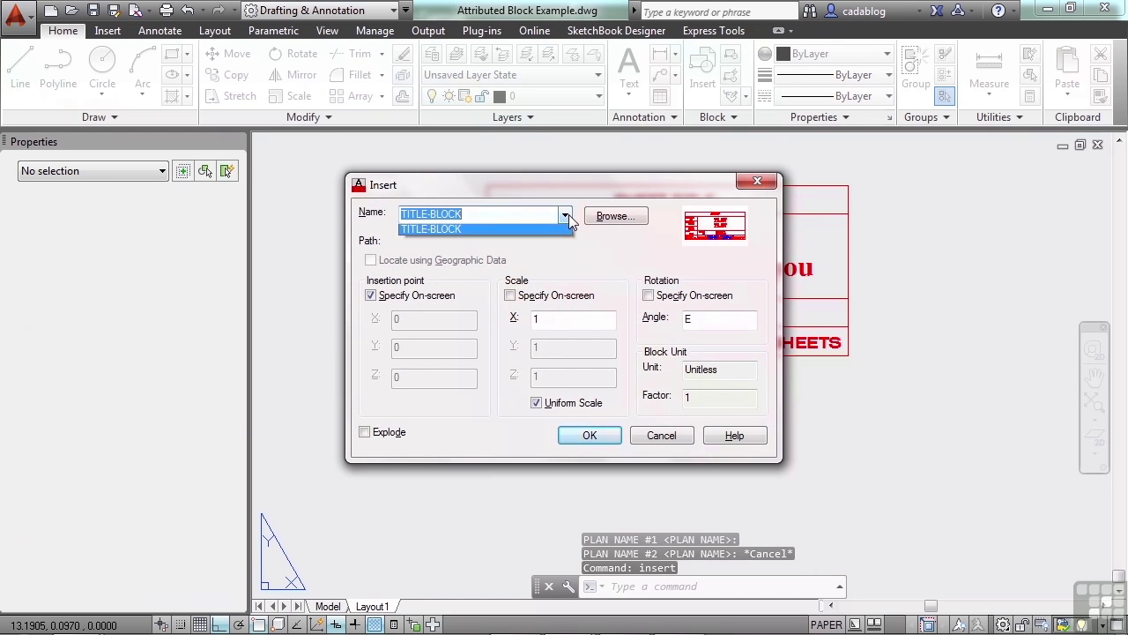
{"action": "left_click", "coordinate": [499, 228]}
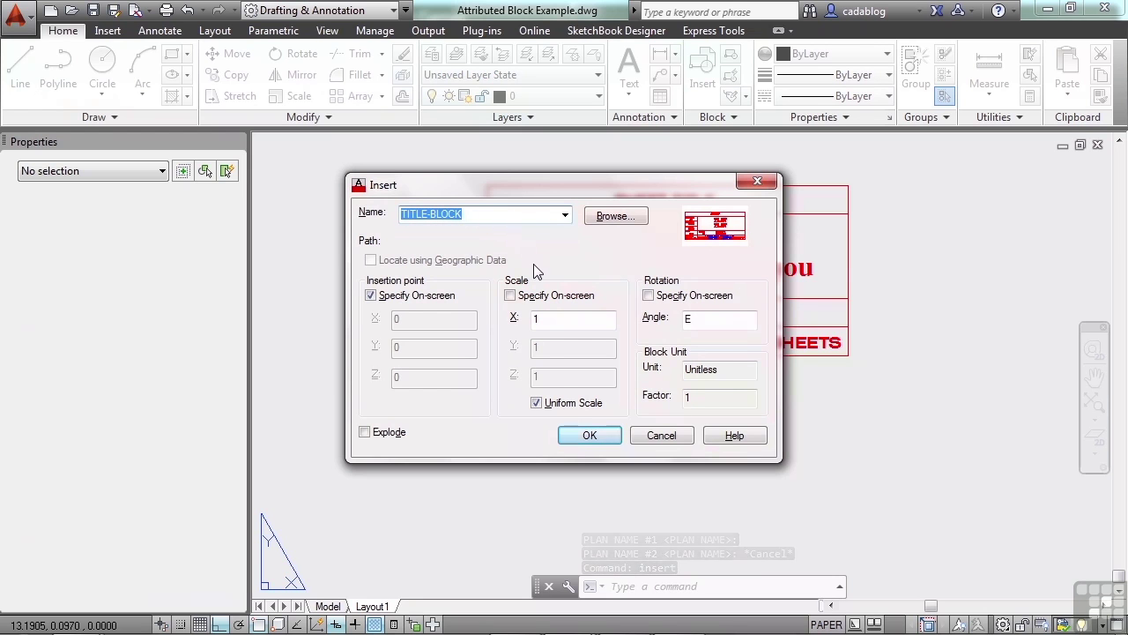
{"action": "left_click", "coordinate": [510, 296]}
{"action": "left_click", "coordinate": [510, 296]}
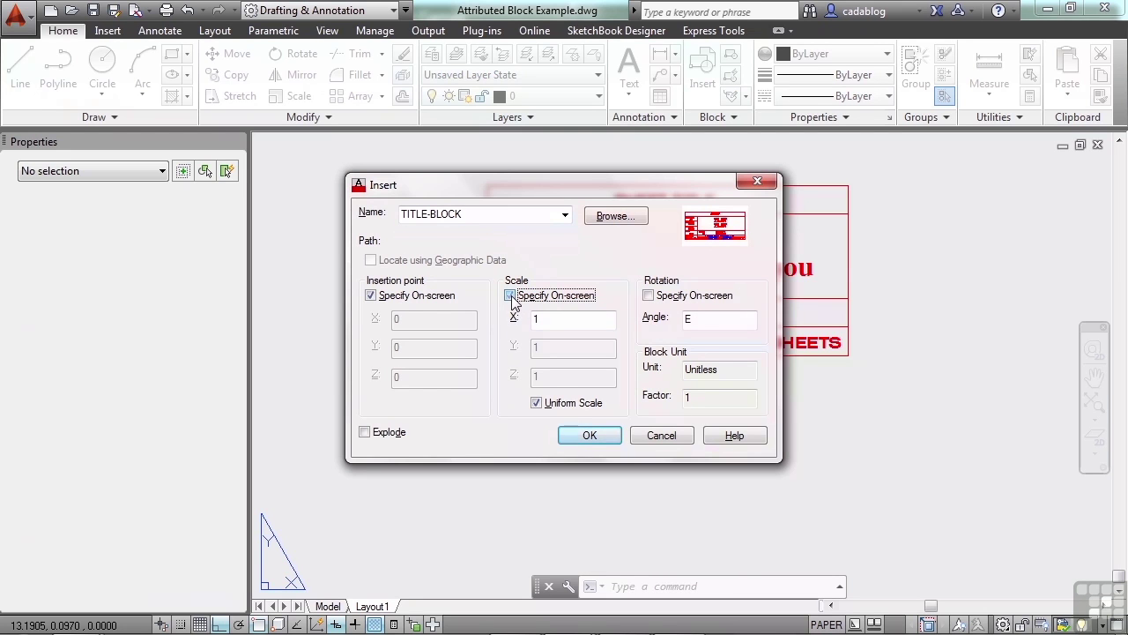
{"action": "left_click", "coordinate": [546, 319]}
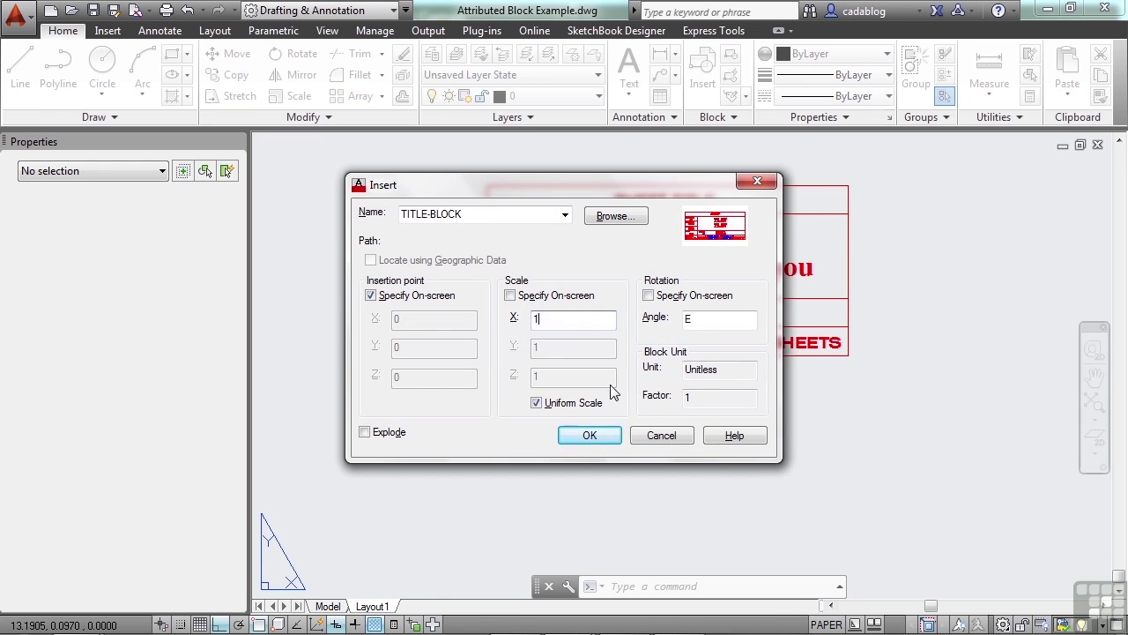
{"action": "left_click", "coordinate": [595, 435]}
Step: Pick the TITLE-BLOCK insertion point on the Layout1 sheet
{"action": "scroll", "coordinate": [604, 445], "scroll_direction": "down", "scroll_amount": 4}
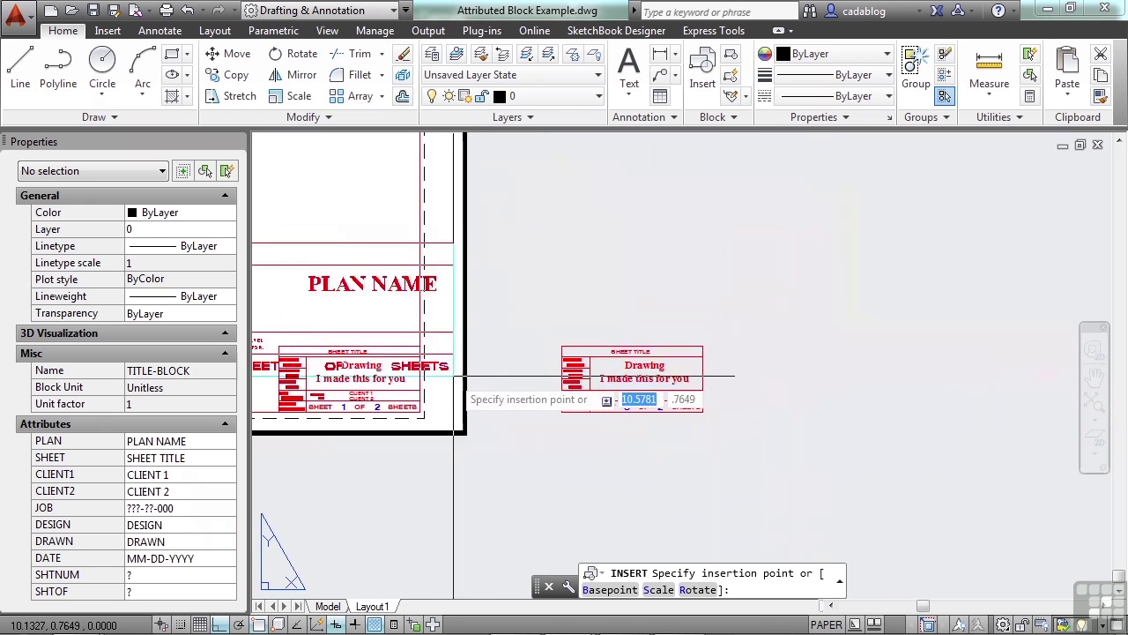
{"action": "middle_click_drag", "start_coordinate": [815, 277], "coordinate": [791, 425]}
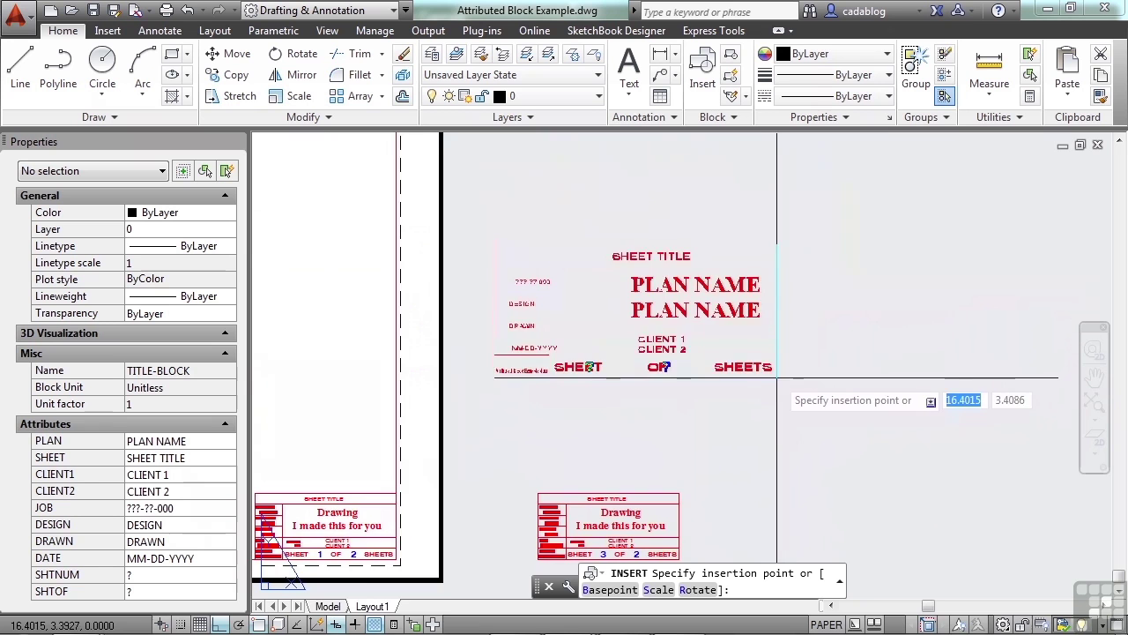
{"action": "middle_click_drag", "start_coordinate": [778, 372], "coordinate": [734, 372]}
{"action": "scroll", "coordinate": [735, 372], "scroll_direction": "up", "scroll_amount": 4}
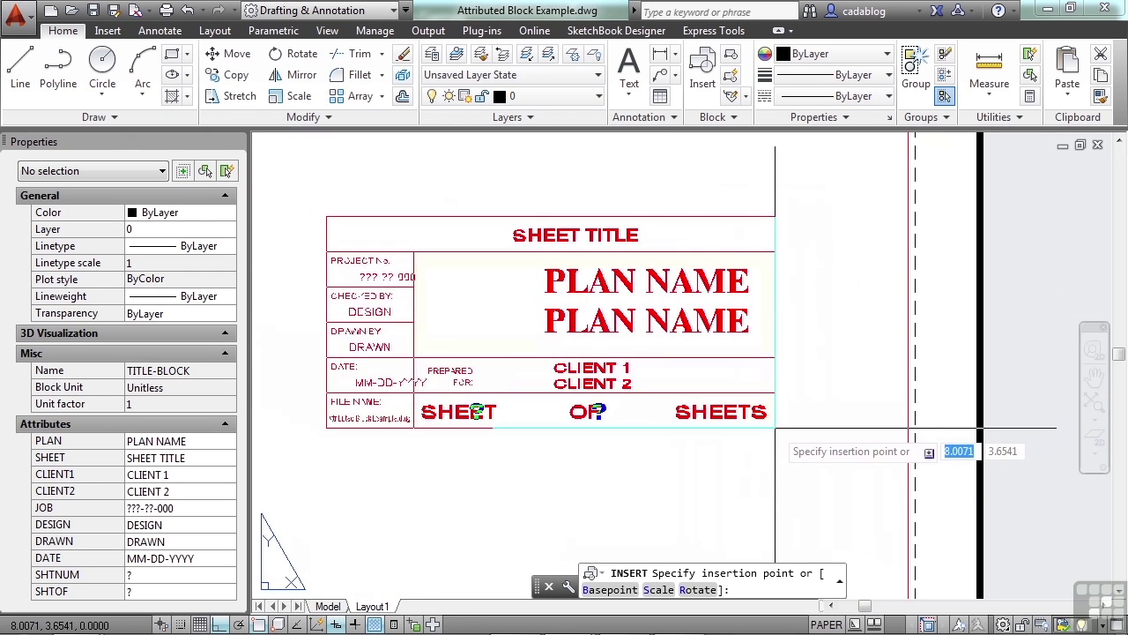
{"action": "scroll", "coordinate": [837, 397], "scroll_direction": "down", "scroll_amount": 3}
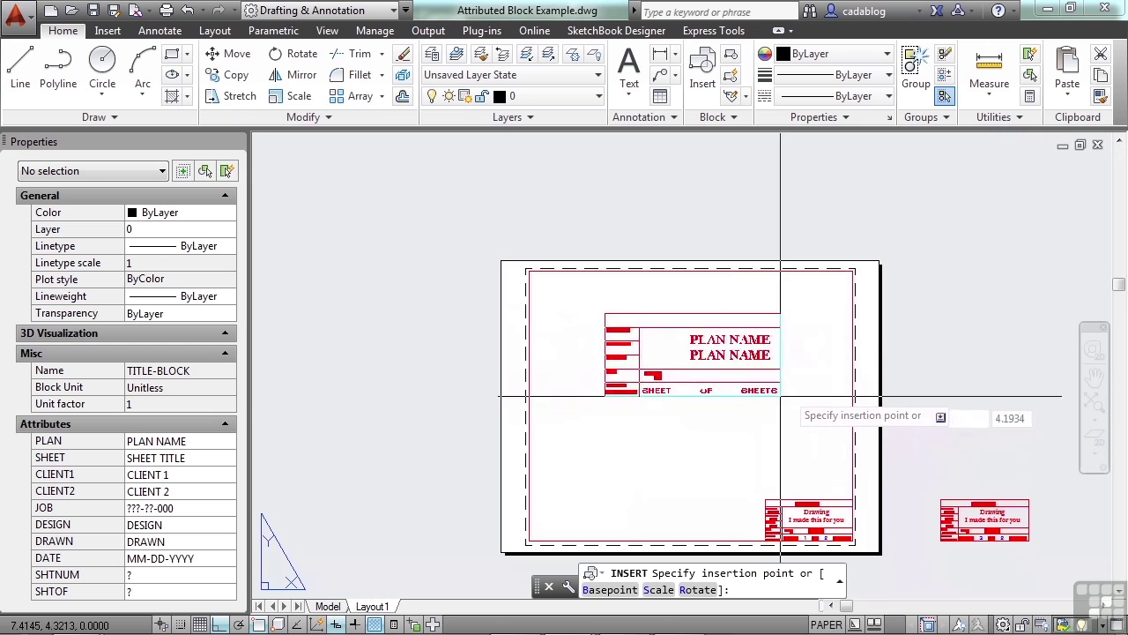
{"action": "middle_click_drag", "start_coordinate": [779, 391], "coordinate": [725, 385]}
{"action": "scroll", "coordinate": [683, 388], "scroll_direction": "up", "scroll_amount": 5}
{"action": "scroll", "coordinate": [683, 388], "scroll_direction": "down", "scroll_amount": 5}
{"action": "scroll", "coordinate": [683, 388], "scroll_direction": "up", "scroll_amount": 1}
{"action": "scroll", "coordinate": [764, 384], "scroll_direction": "up", "scroll_amount": 3}
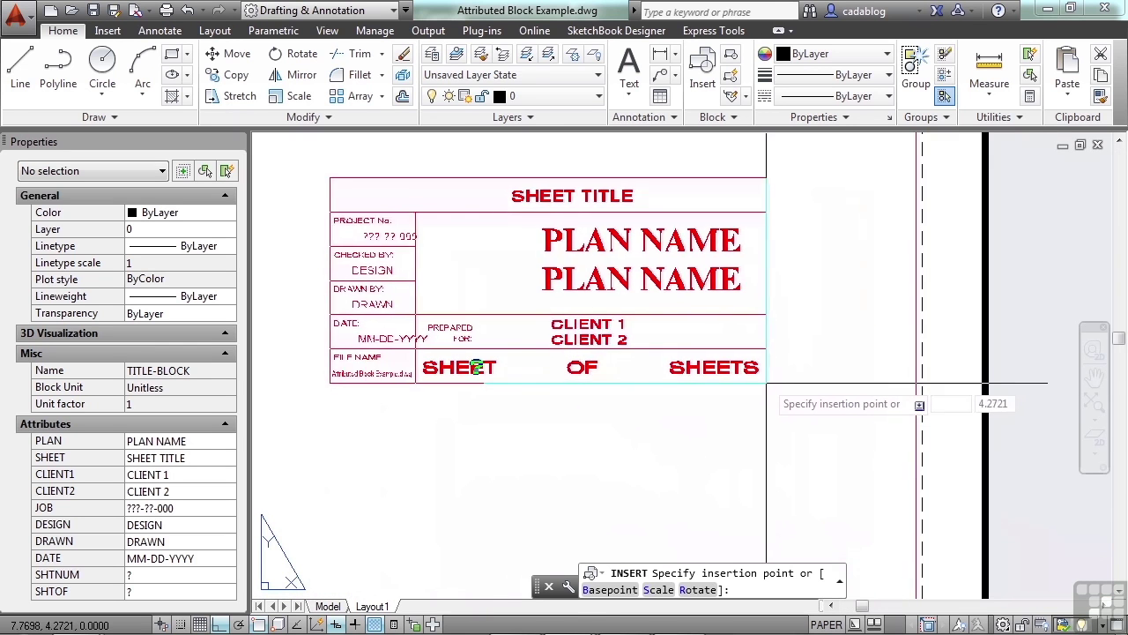
{"action": "left_click", "coordinate": [765, 380]}
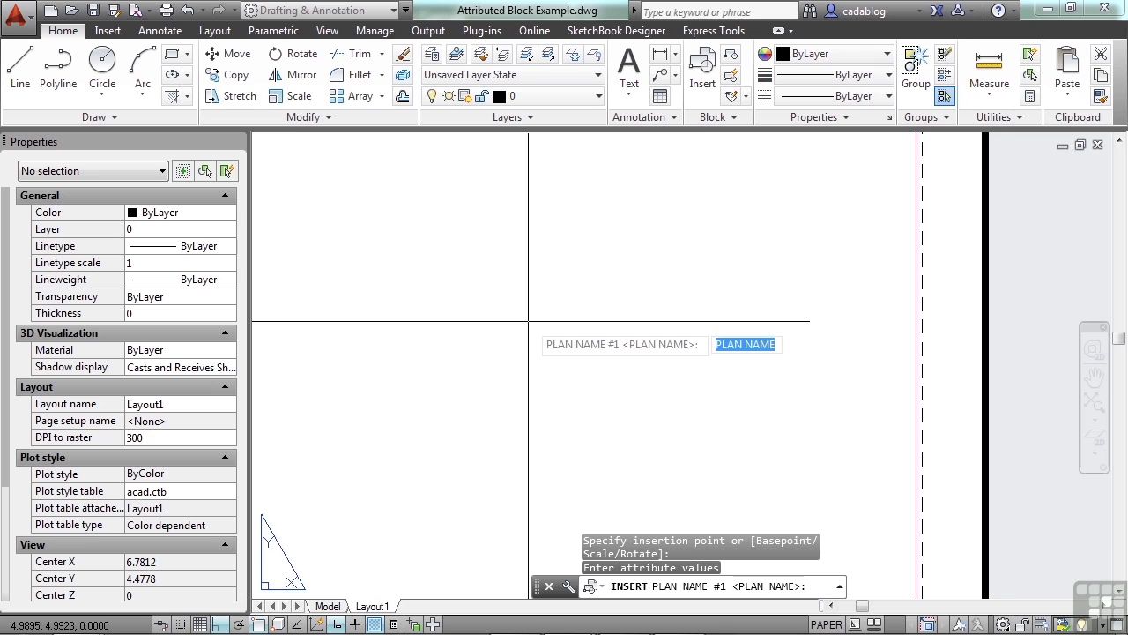
Step: Enter plan names 'my drawing' and 'i made this' and sheet title 'drawings'
{"action": "type", "text": "my drawing"}
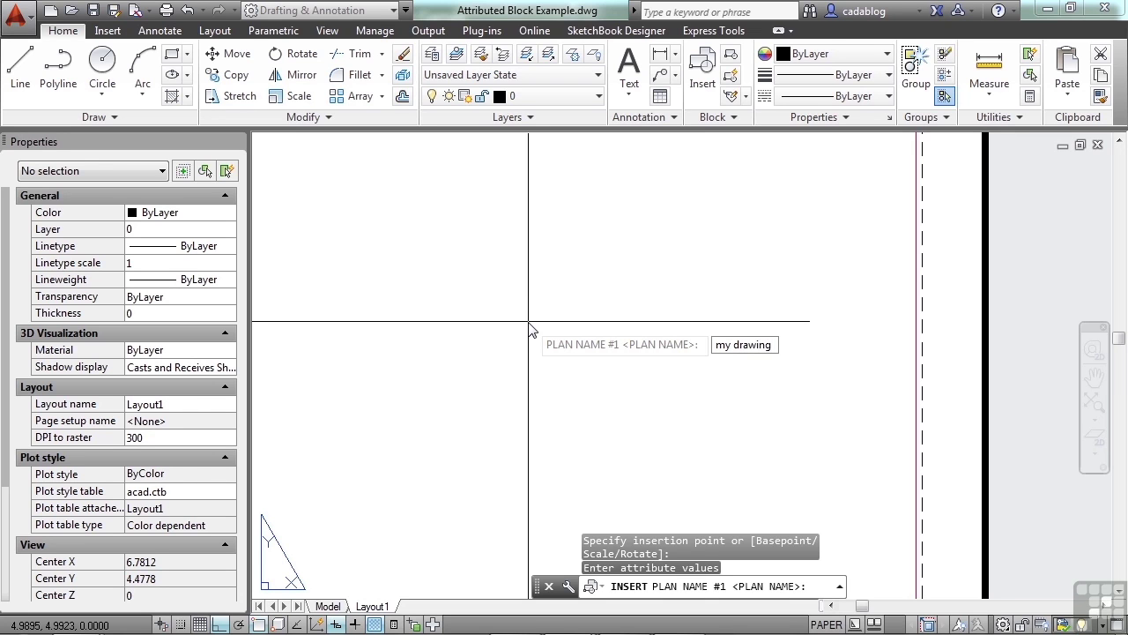
{"action": "key", "text": "Return"}
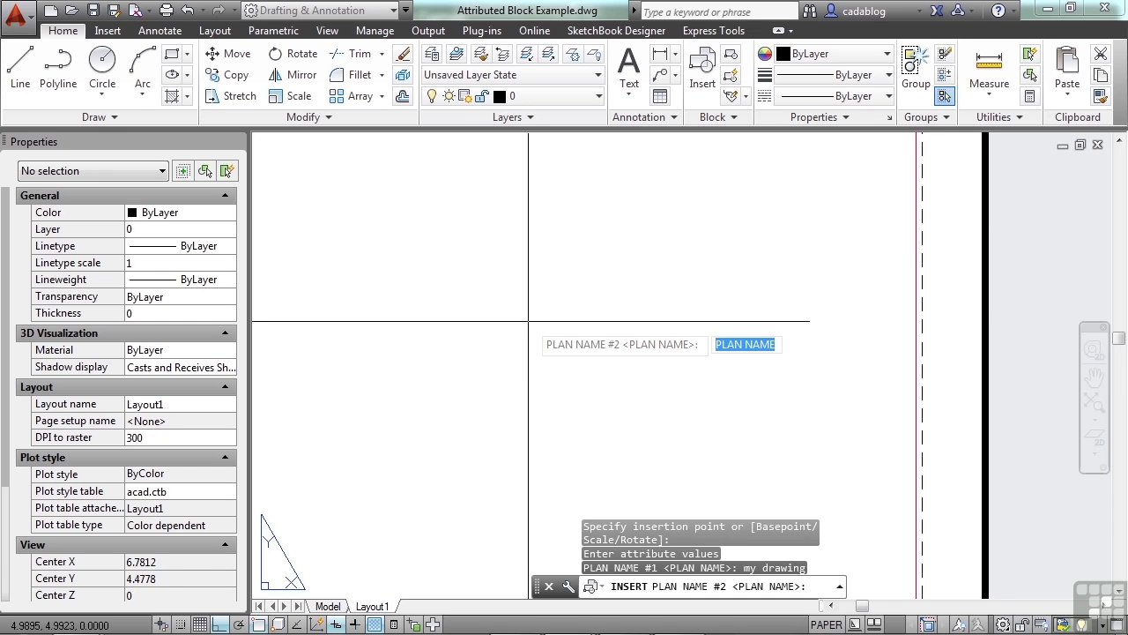
{"action": "type", "text": "i "}
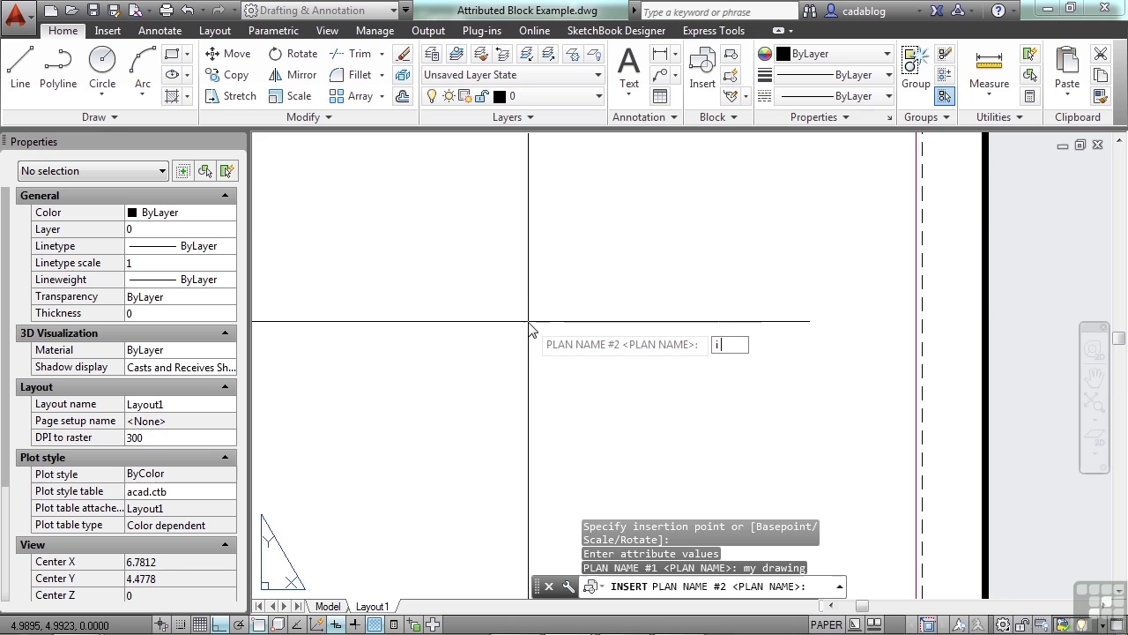
{"action": "type", "text": "made"}
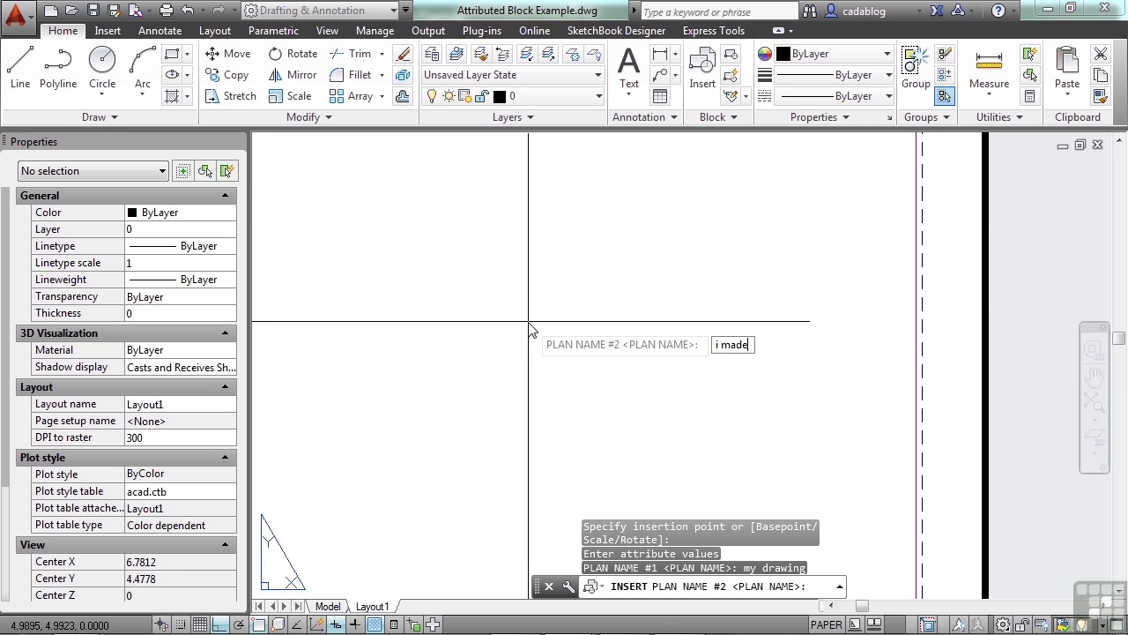
{"action": "type", "text": " this"}
{"action": "key", "text": "Return"}
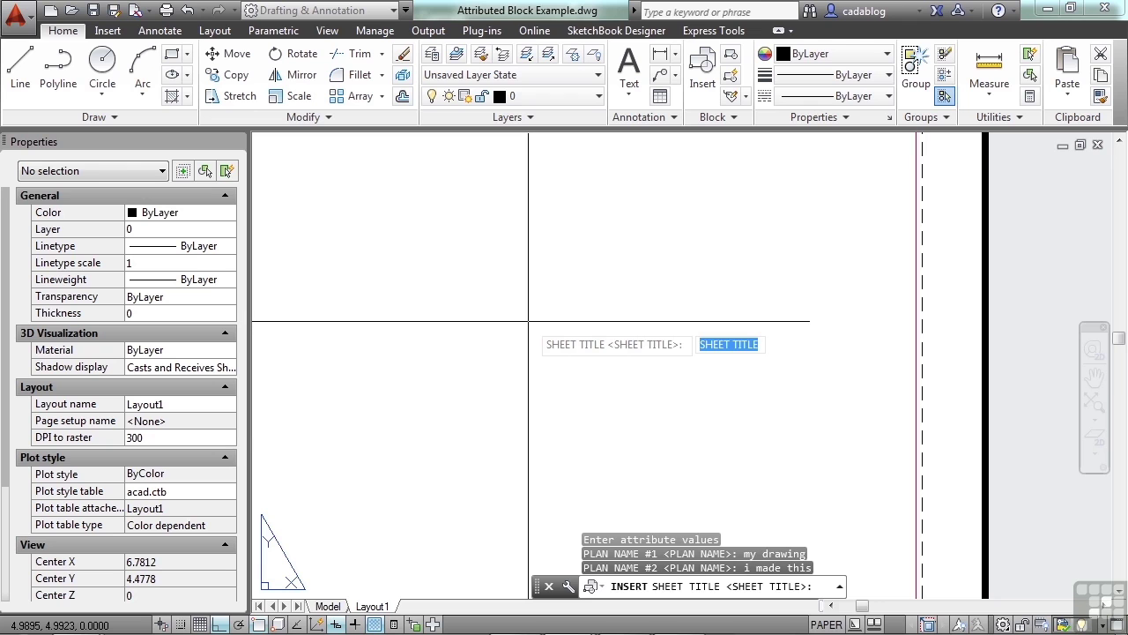
{"action": "type", "text": "drawings"}
{"action": "key", "text": "Return"}
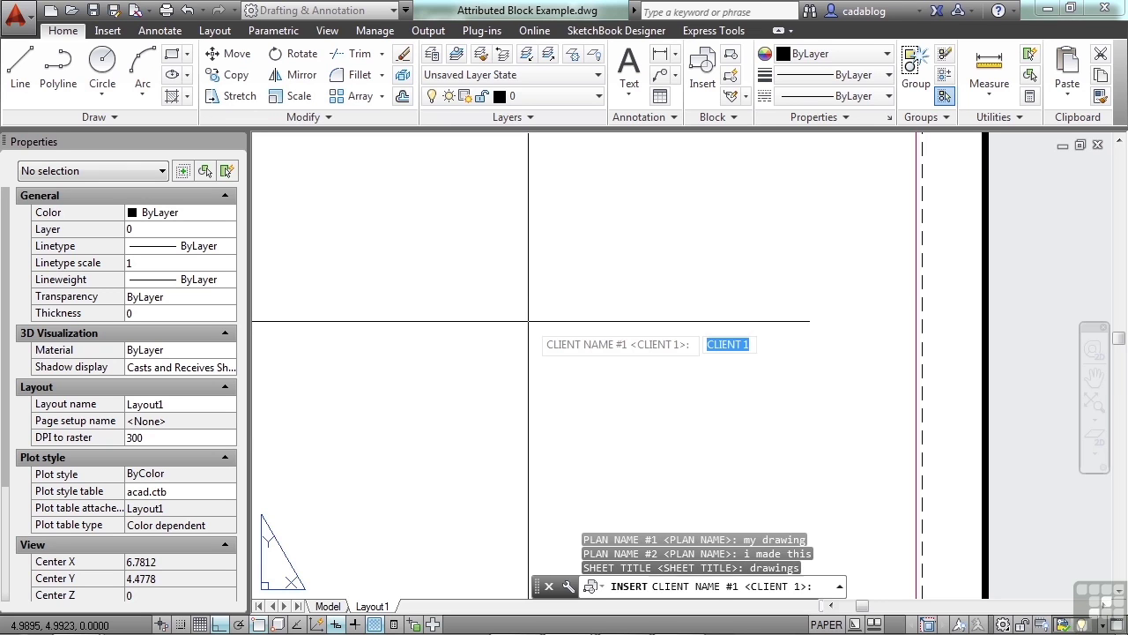
Step: Enter 'xyz' as the first client and accept defaults for the remaining attributes
{"action": "type", "text": "xyc"}
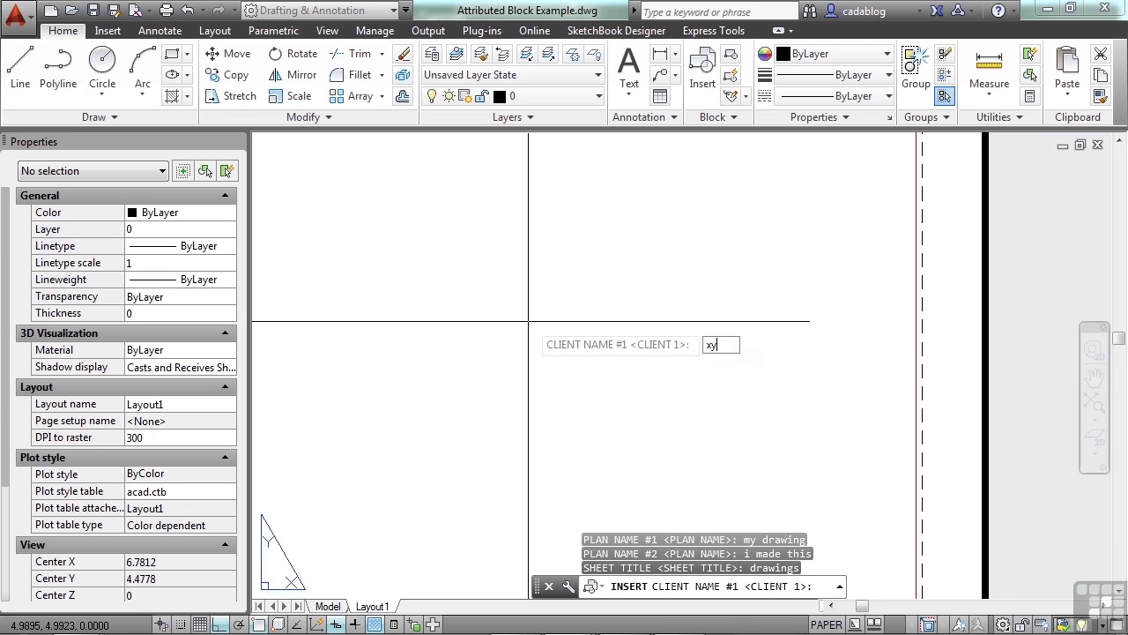
{"action": "key", "text": "Return"}
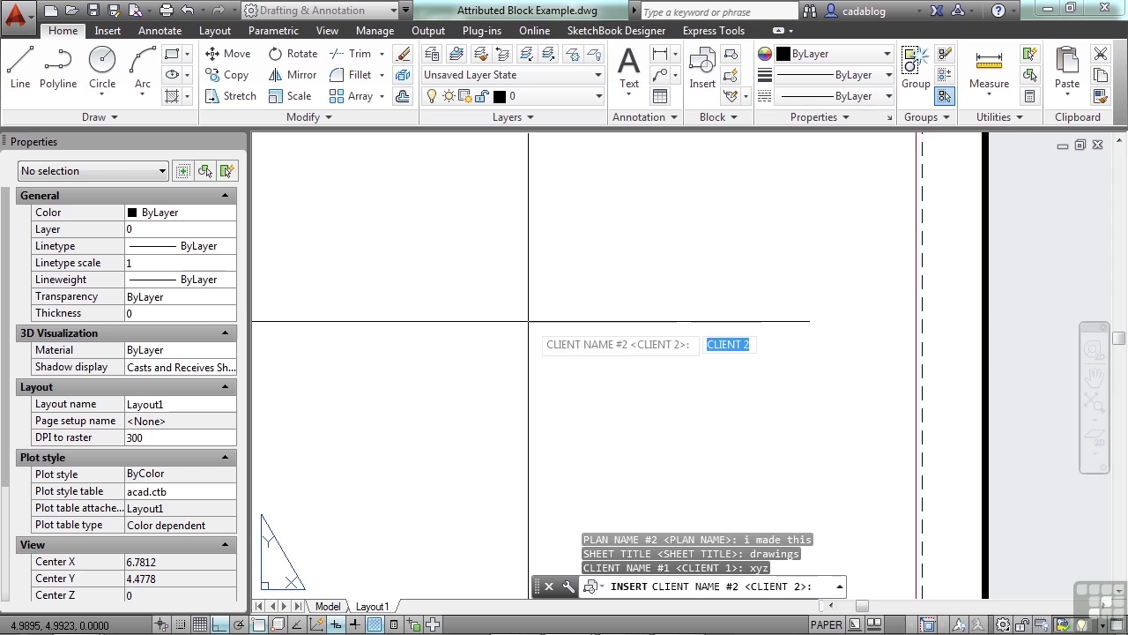
{"action": "key", "text": "Return"}
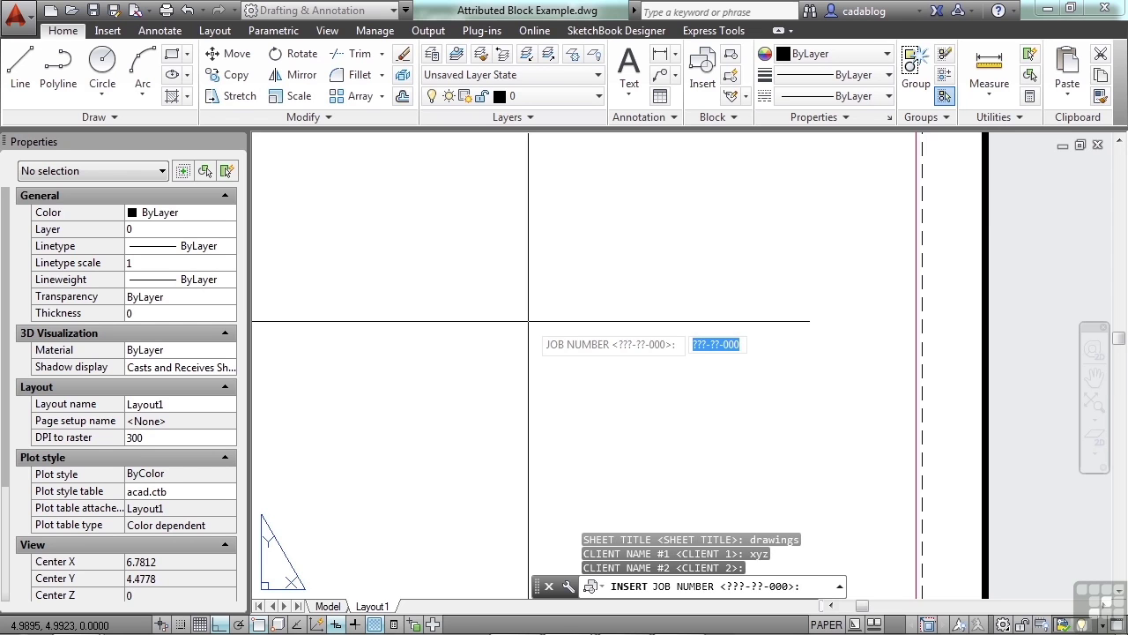
{"action": "key", "text": "Return"}
{"action": "key", "text": "Return"}
{"action": "key", "text": "Return"}
{"action": "key", "text": "Return"}
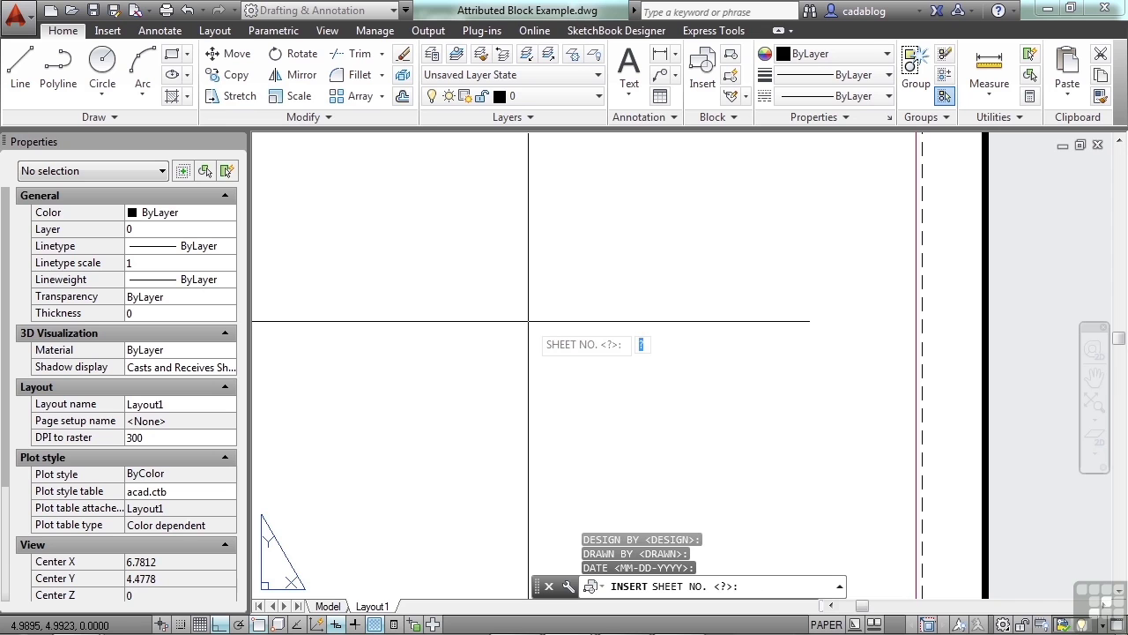
{"action": "key", "text": "Return"}
{"action": "key", "text": "Return"}
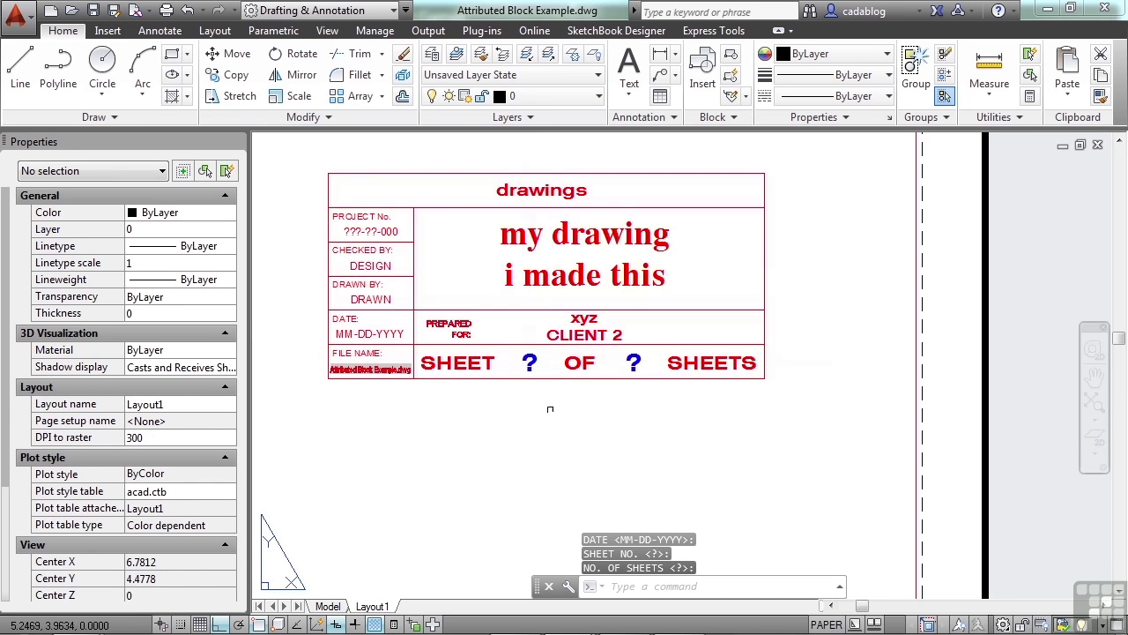
Step: Clear the CLIENT2 attribute value in the title block, leaving it blank
{"action": "scroll", "coordinate": [584, 357], "scroll_direction": "up", "scroll_amount": 2}
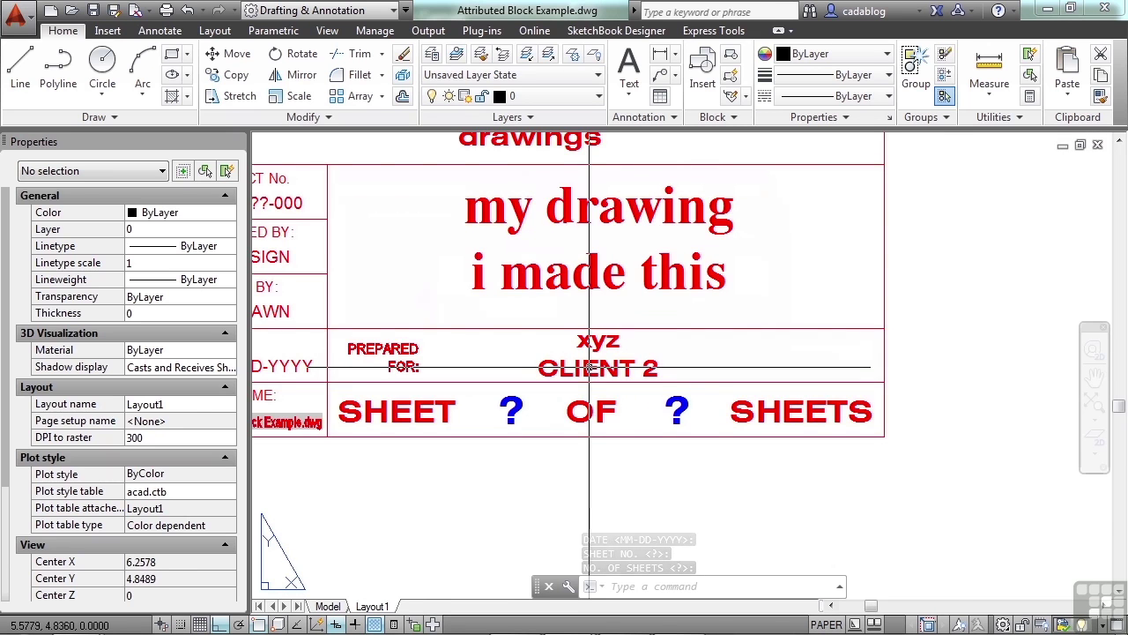
{"action": "left_click", "coordinate": [588, 366]}
{"action": "double_click", "coordinate": [588, 366]}
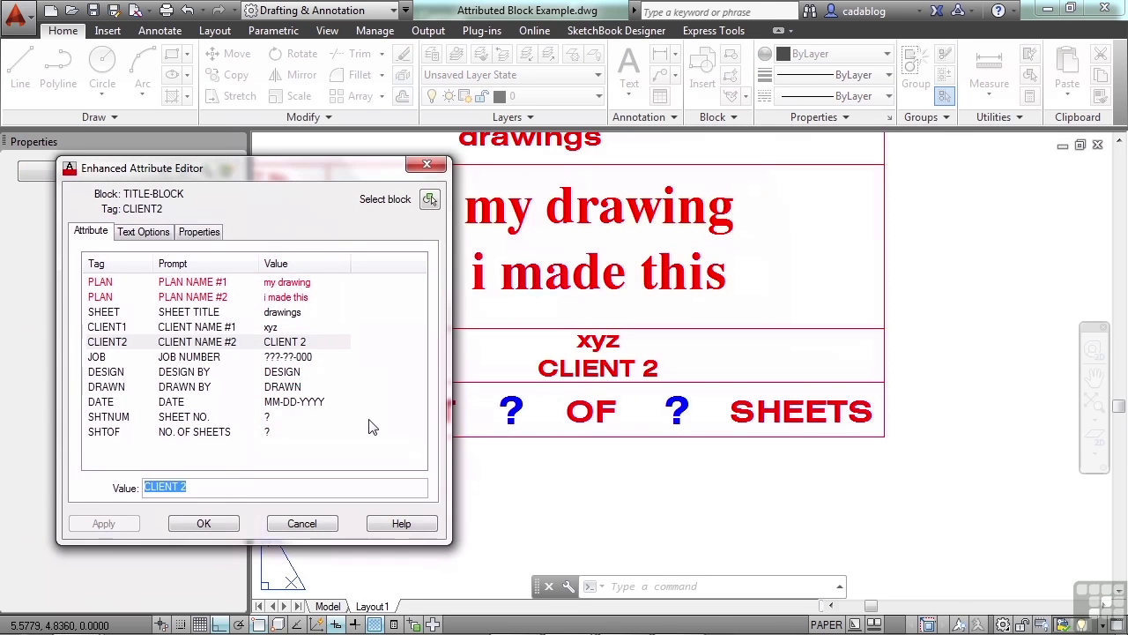
{"action": "key", "text": "BackSpace"}
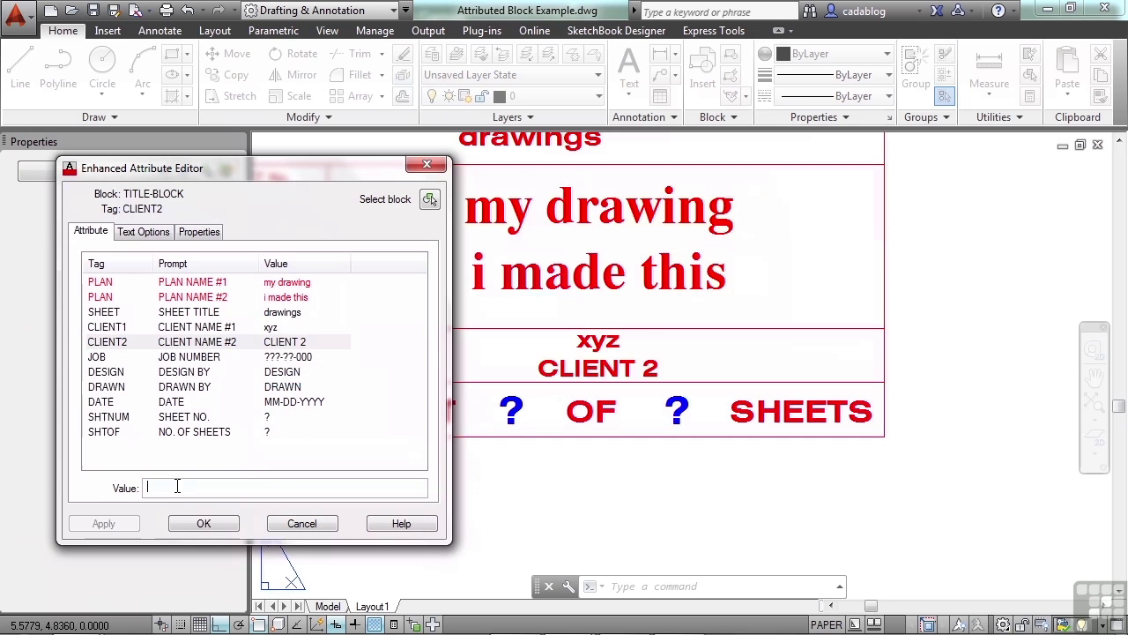
{"action": "left_click", "coordinate": [203, 523]}
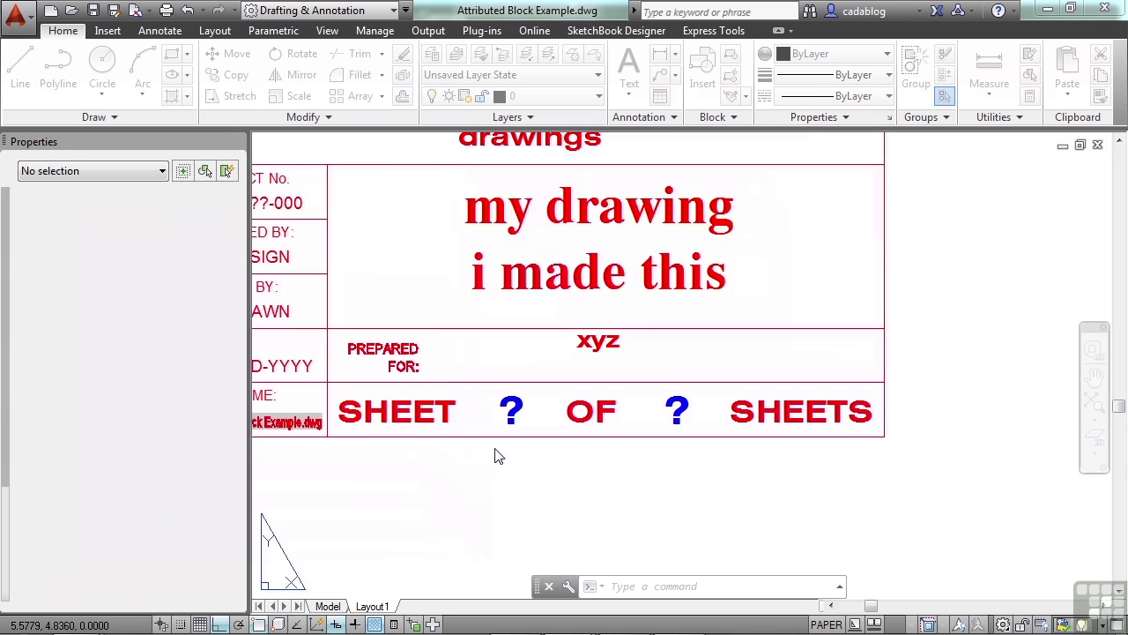
Step: Clear the PLAN attribute value 'my drawing', leaving only 'i made this'
{"action": "double_click", "coordinate": [581, 276]}
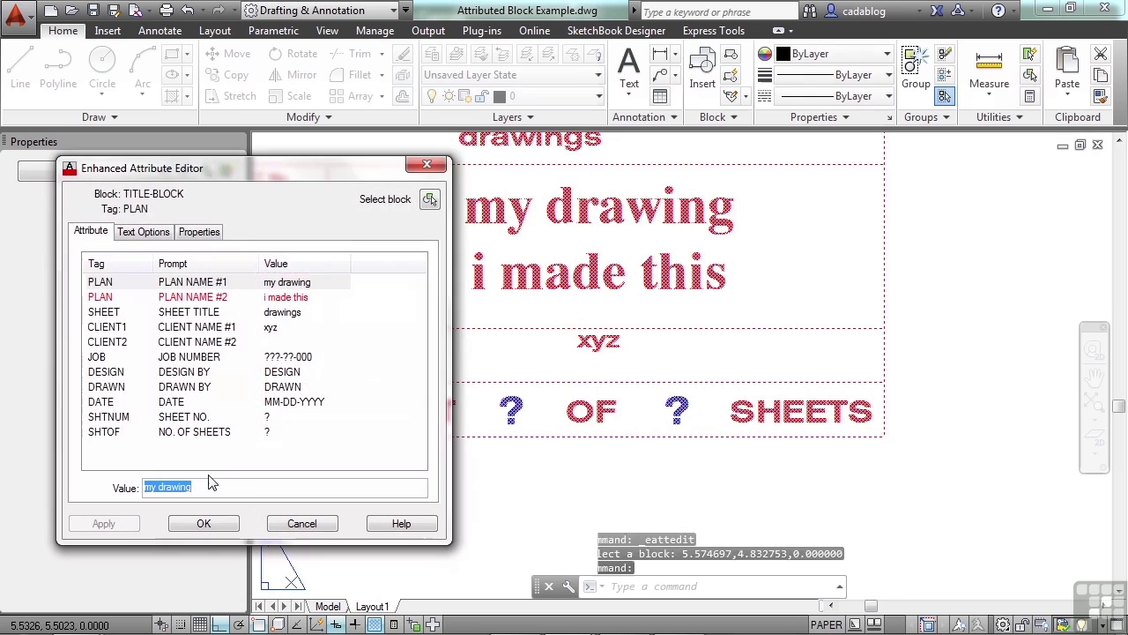
{"action": "key", "text": "BackSpace"}
{"action": "left_click", "coordinate": [221, 526]}
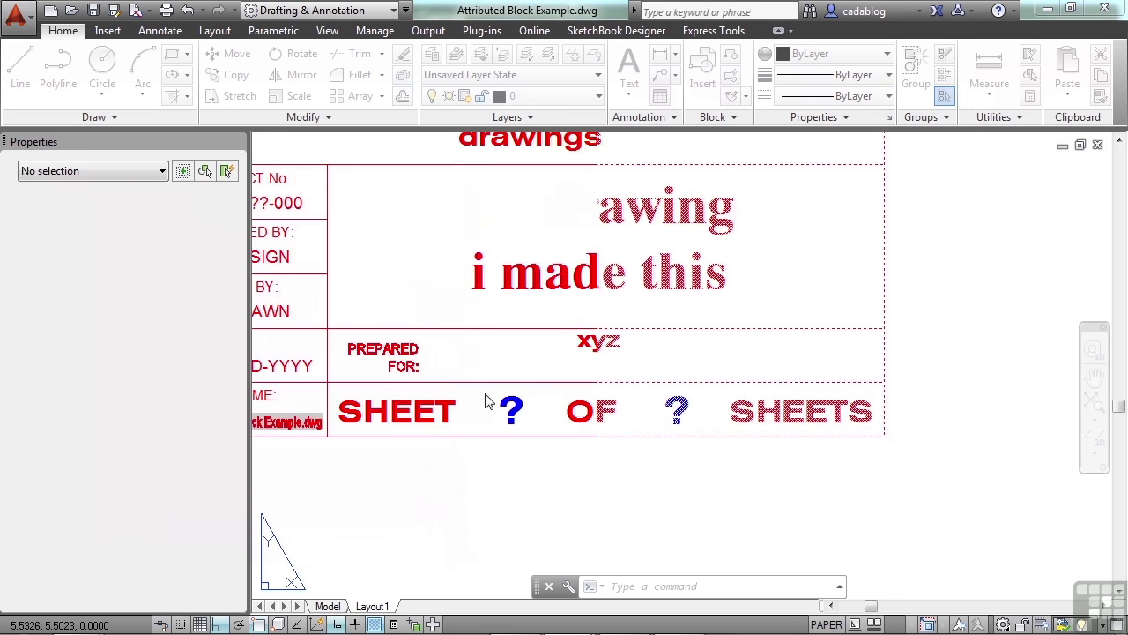
{"action": "scroll", "coordinate": [635, 260], "scroll_direction": "down", "scroll_amount": 2}
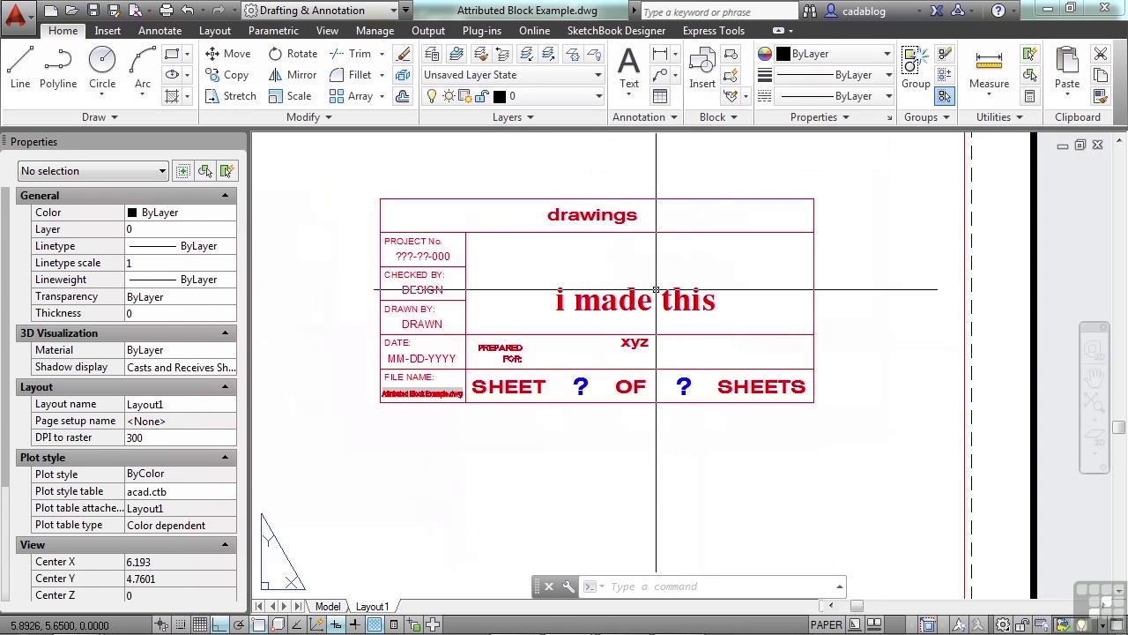